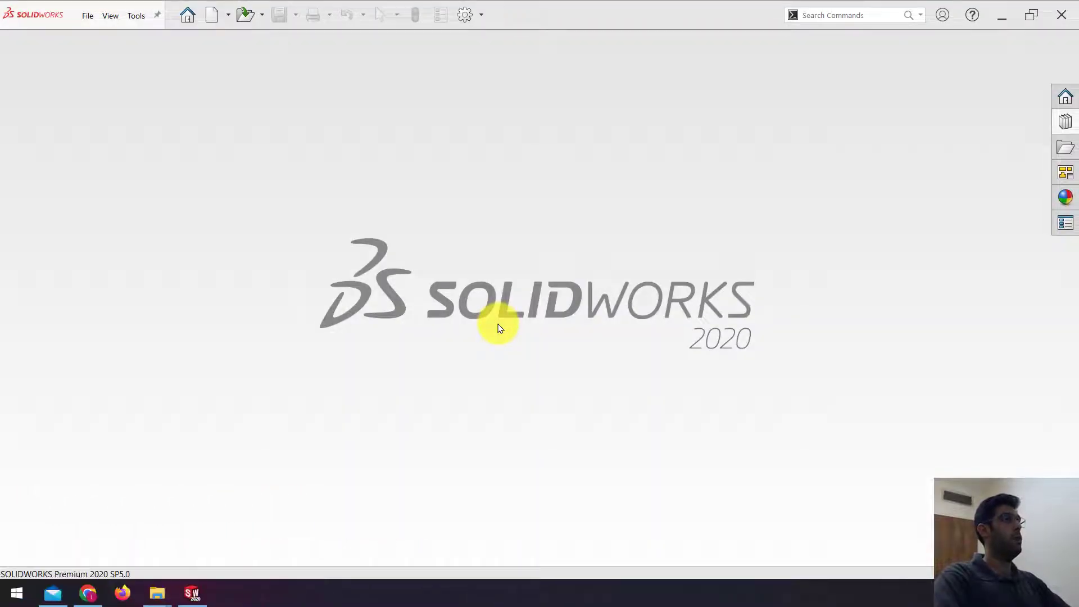
Create a new blank part document, Part5
{"action": "left_click", "coordinate": [212, 15]}
{"action": "left_click", "coordinate": [604, 403]}
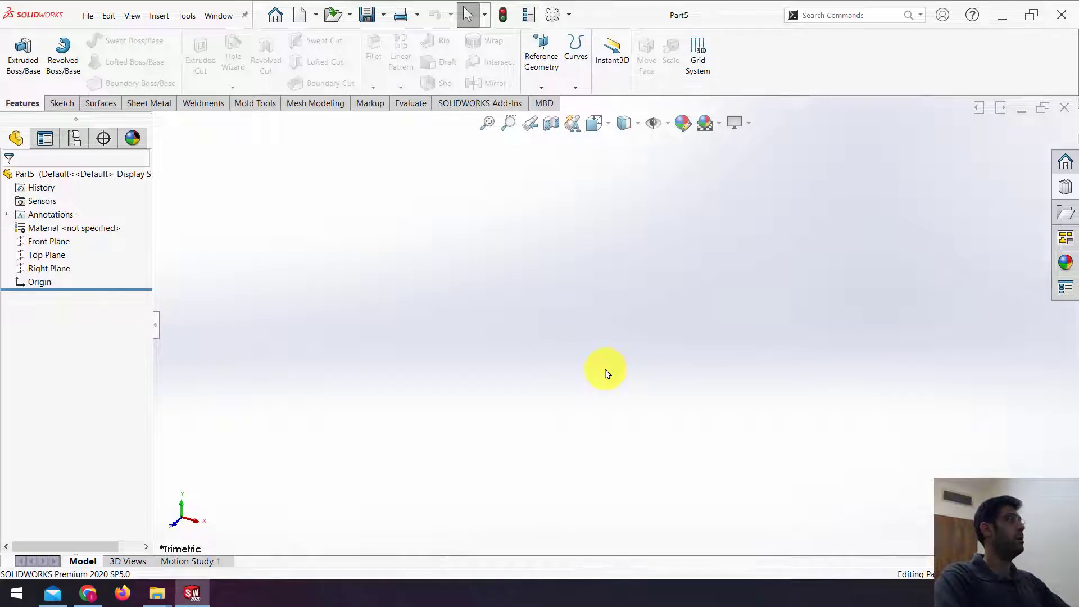
Sketch a six-sided polygon on the Front Plane centred on the origin
{"action": "left_click", "coordinate": [49, 241]}
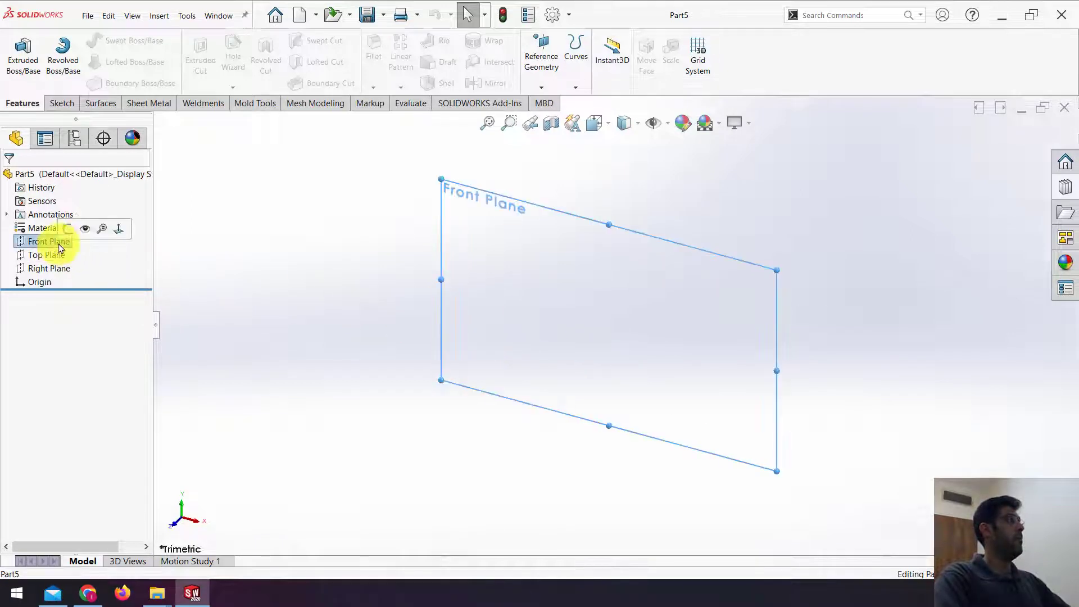
{"action": "left_click", "coordinate": [83, 227]}
{"action": "left_click", "coordinate": [236, 239]}
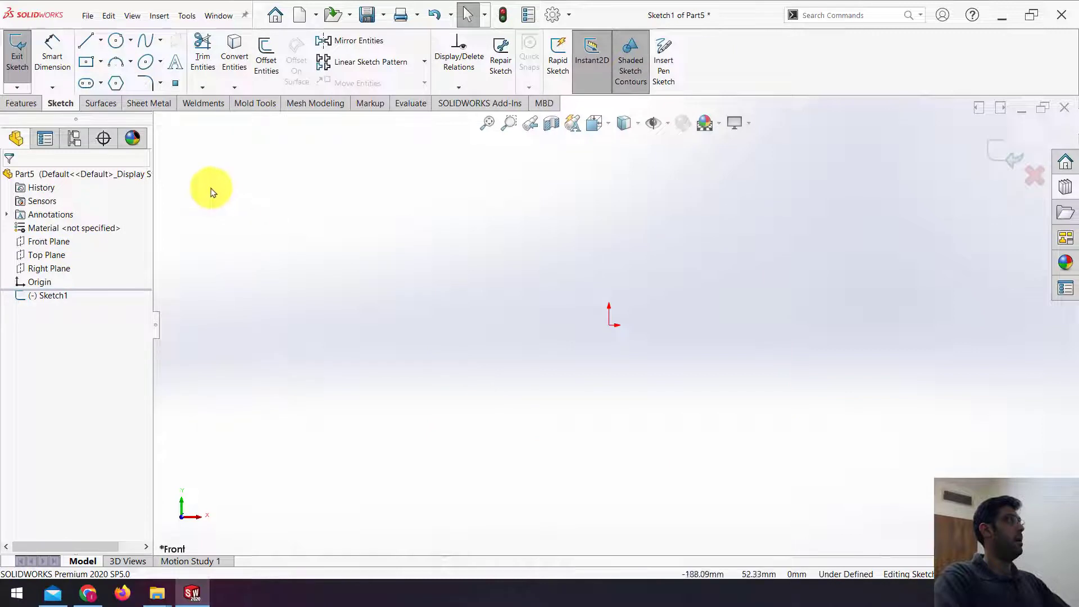
{"action": "left_click", "coordinate": [115, 83]}
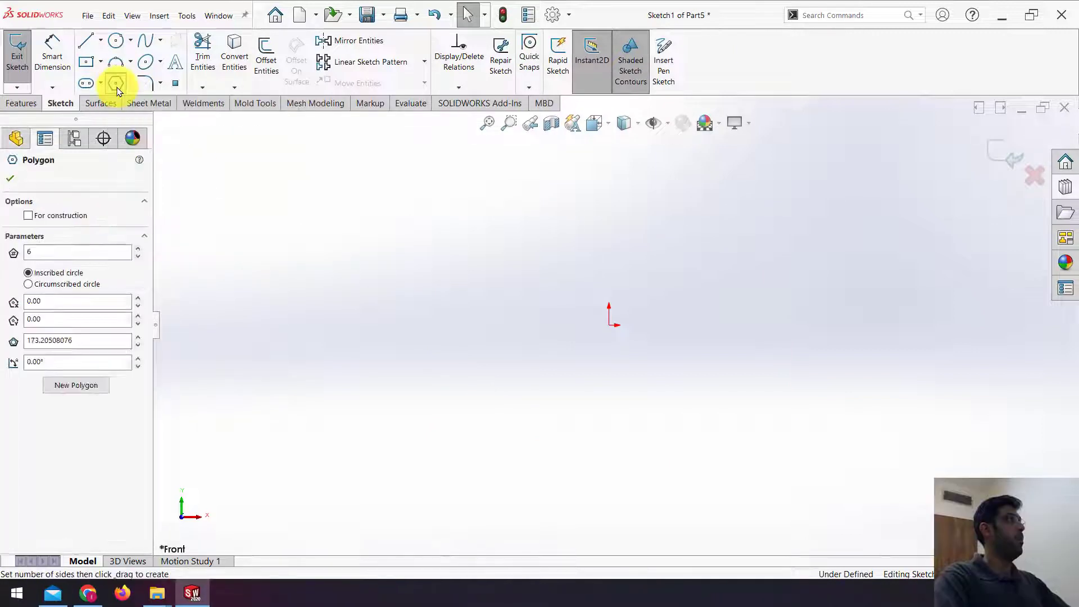
{"action": "left_click", "coordinate": [609, 323]}
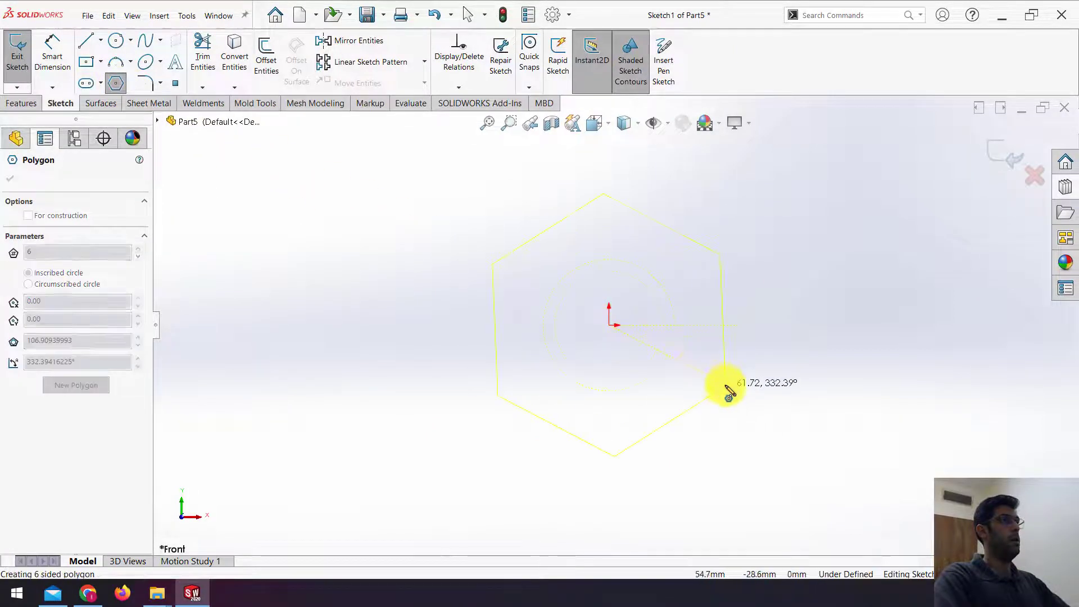
{"action": "left_click", "coordinate": [725, 385]}
Dimension the hexagon's upper-left edge to a 60 mm side length
{"action": "left_click", "coordinate": [13, 104]}
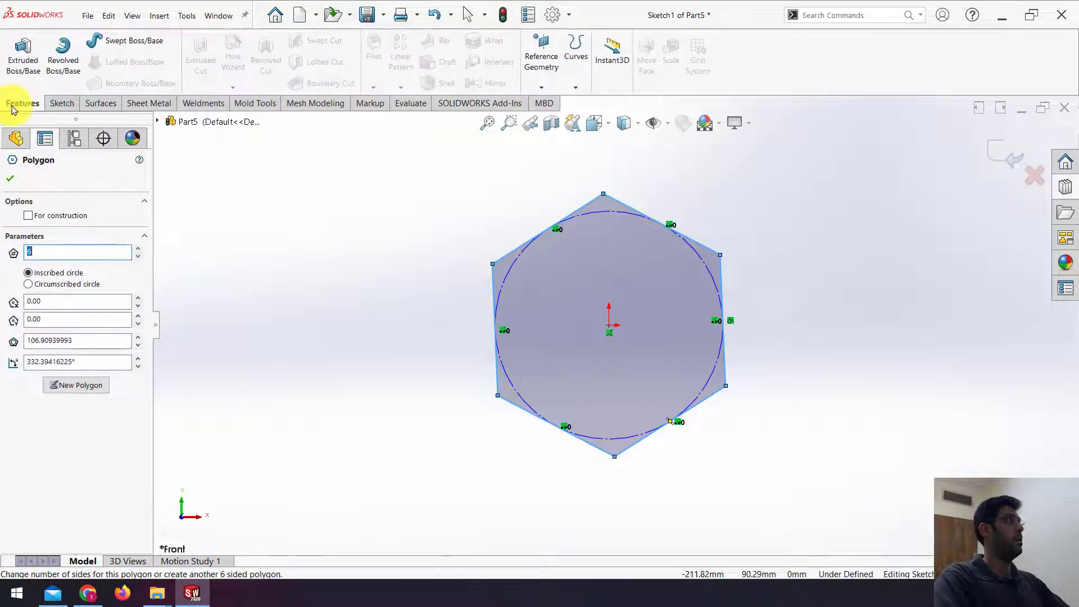
{"action": "left_click", "coordinate": [62, 103]}
{"action": "left_click", "coordinate": [53, 56]}
{"action": "left_click", "coordinate": [554, 225]}
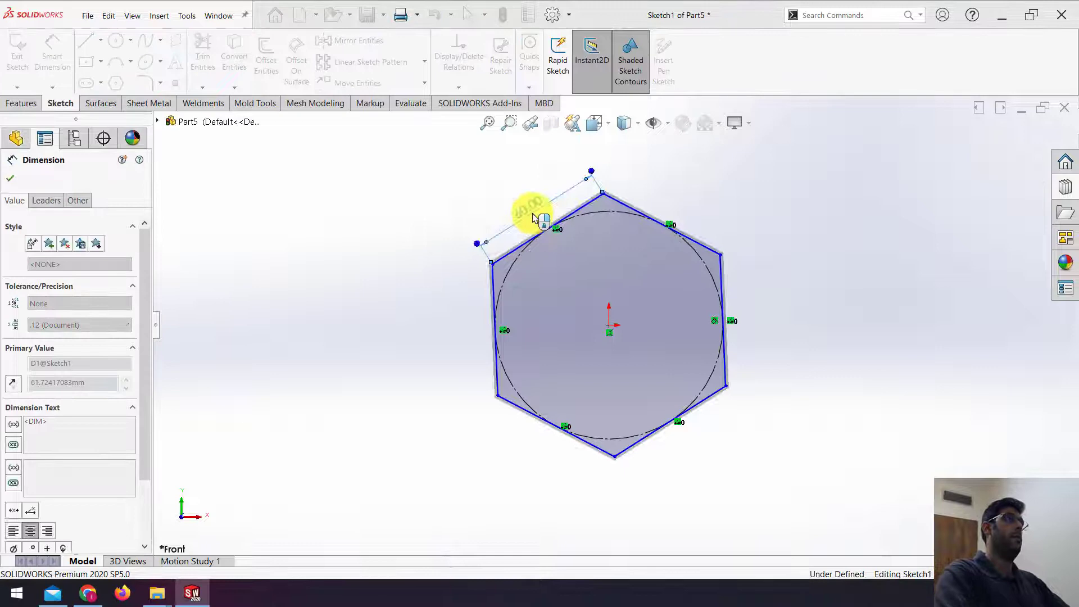
{"action": "key", "text": "Return"}
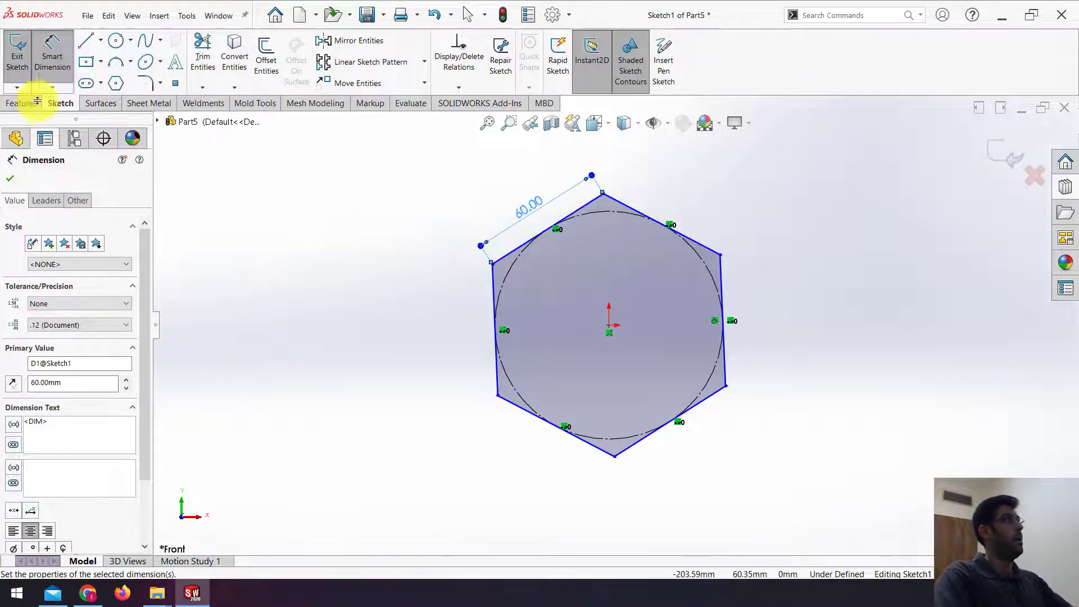
{"action": "left_click", "coordinate": [22, 103]}
Extrude the hexagon sketch Blind to 20 mm depth
{"action": "left_click", "coordinate": [23, 70]}
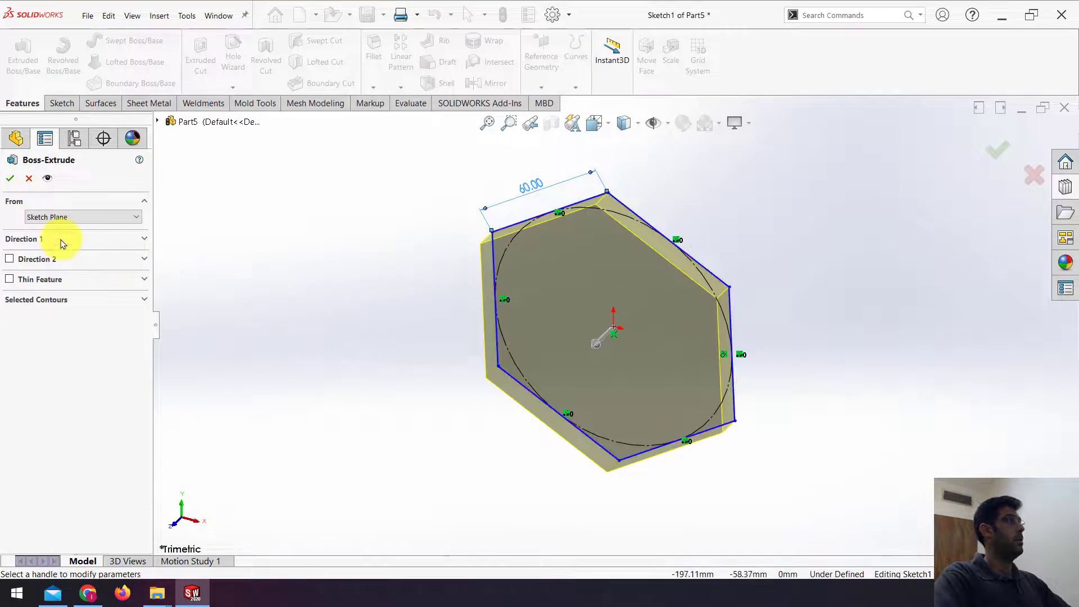
{"action": "left_click", "coordinate": [60, 238]}
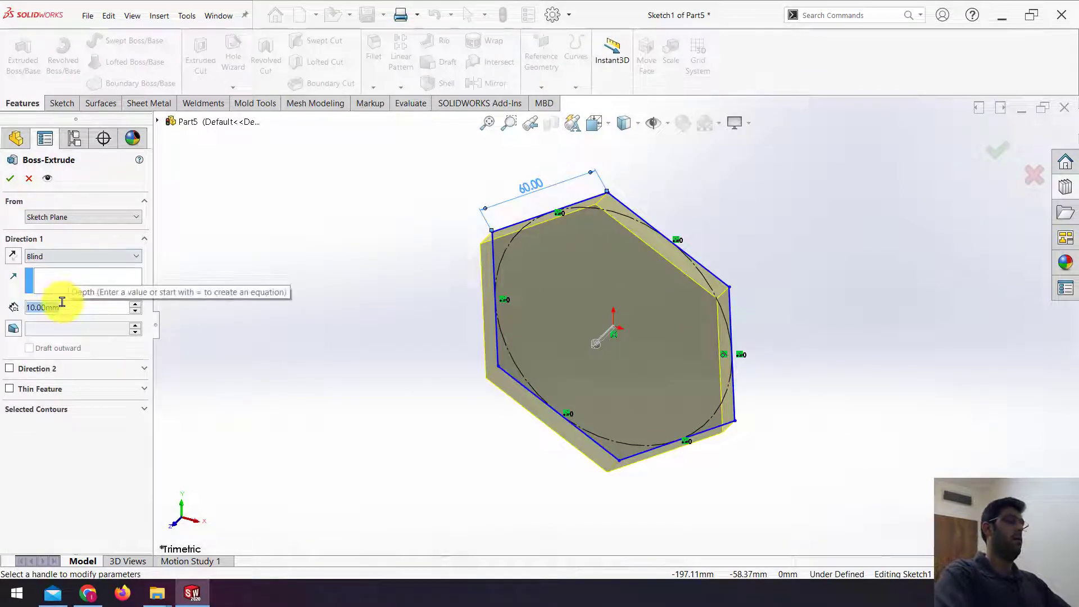
{"action": "type", "text": "20"}
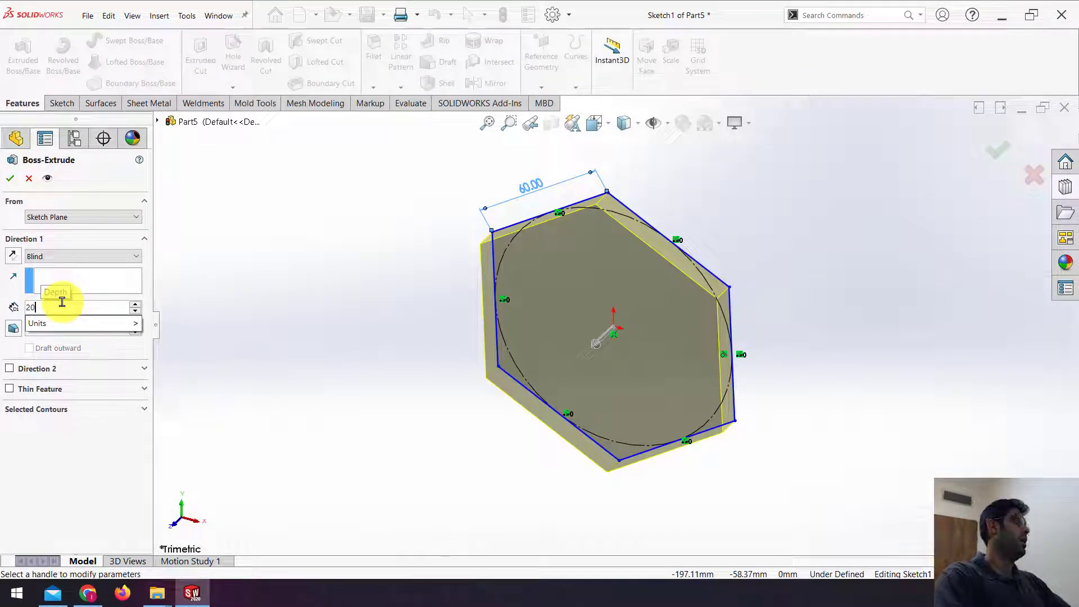
{"action": "key", "text": "Return"}
{"action": "left_click", "coordinate": [11, 179]}
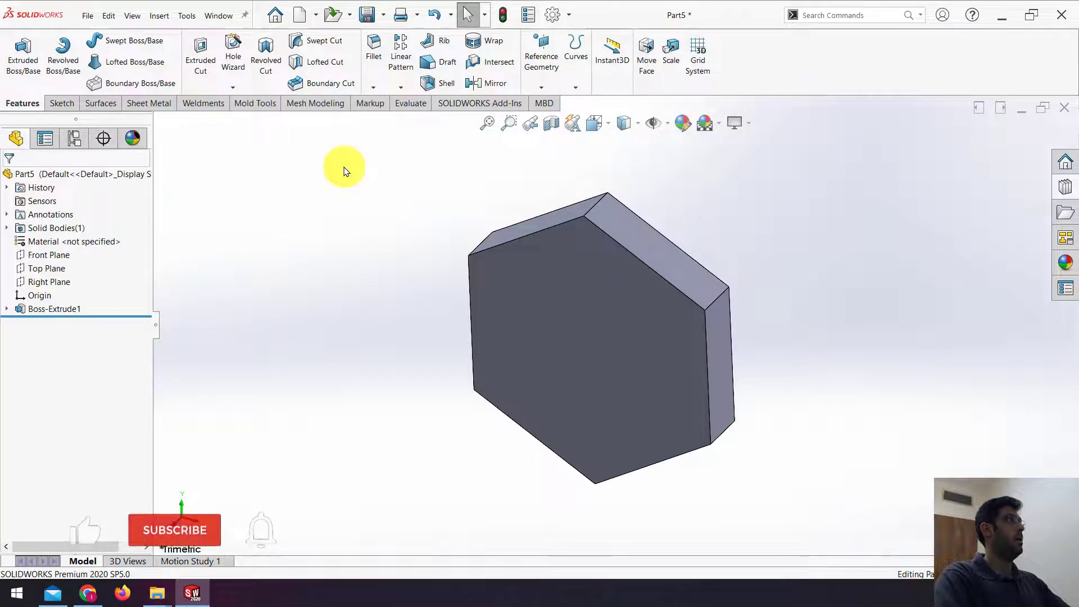
Round the front face edges with a 10 mm fillet
{"action": "left_click", "coordinate": [377, 47]}
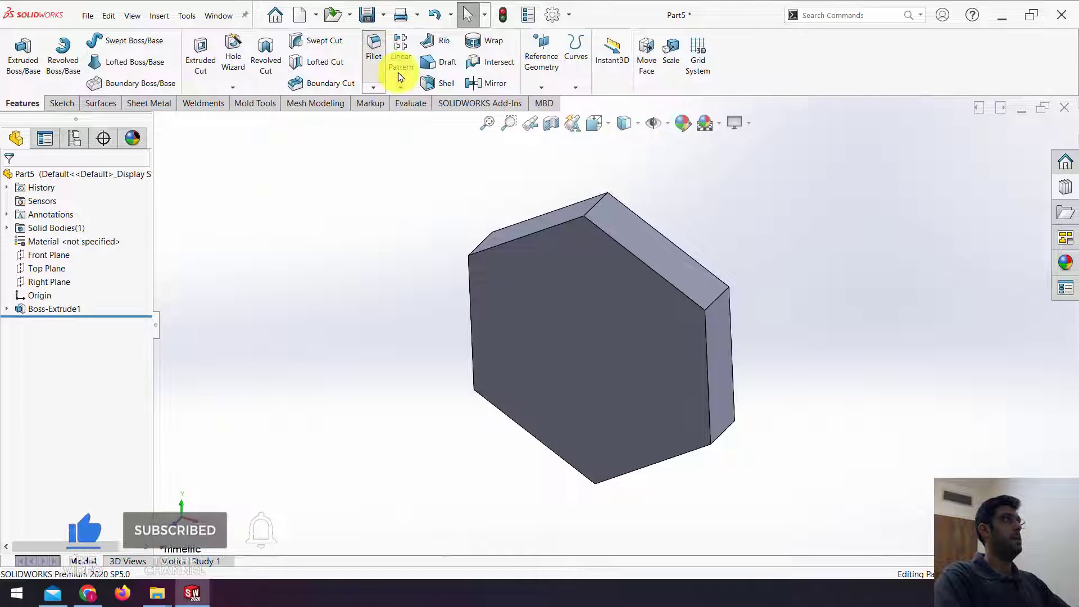
{"action": "left_click", "coordinate": [562, 272]}
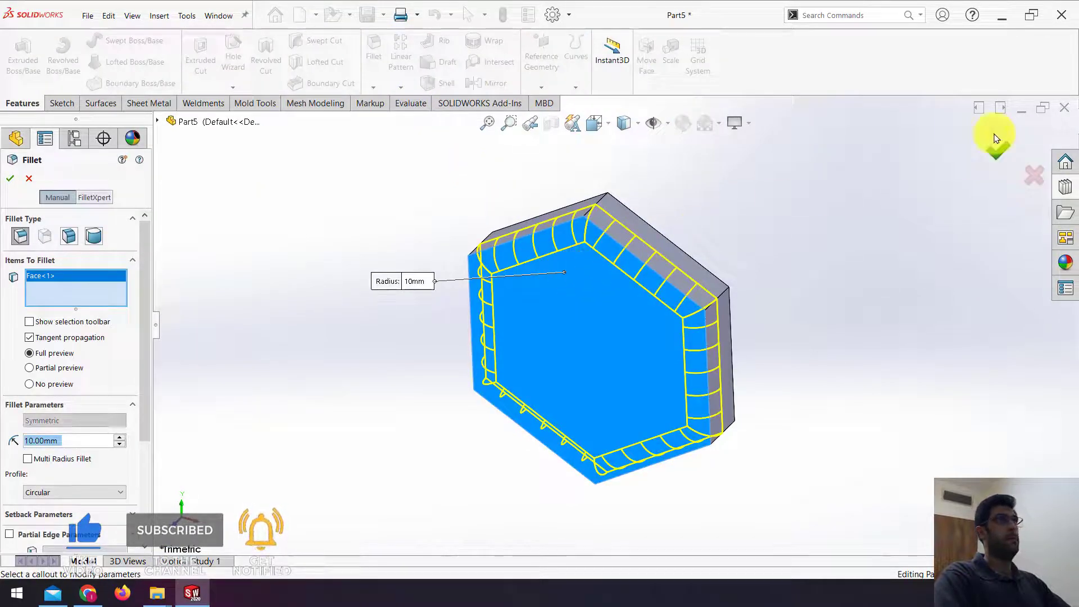
{"action": "left_click", "coordinate": [998, 150]}
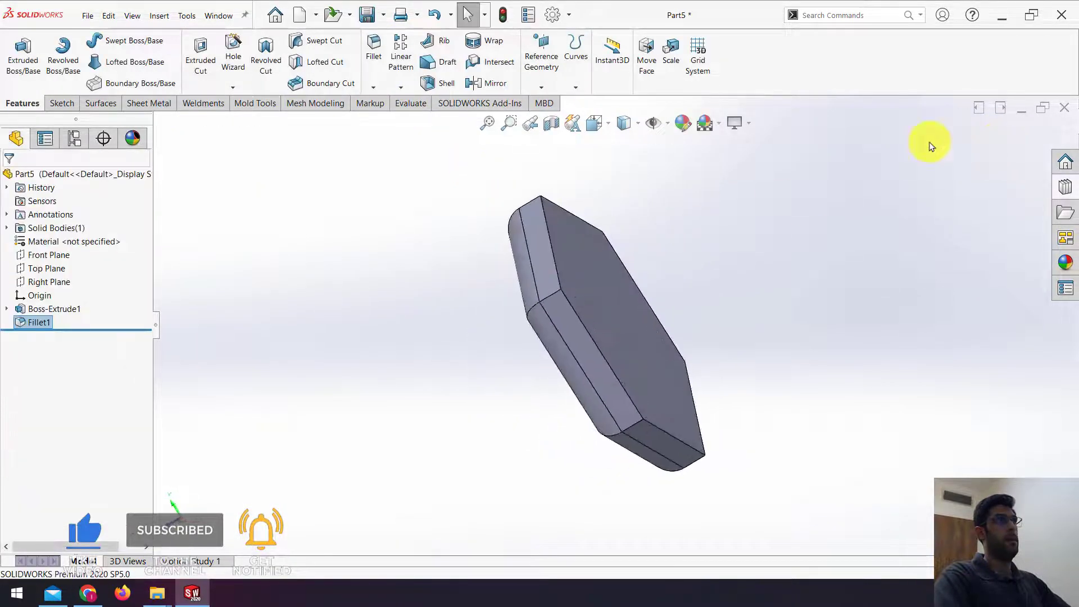
Make the hexagon a form tool with the top as stopping face and three faces to remove
{"action": "left_click", "coordinate": [150, 103]}
{"action": "left_click", "coordinate": [393, 42]}
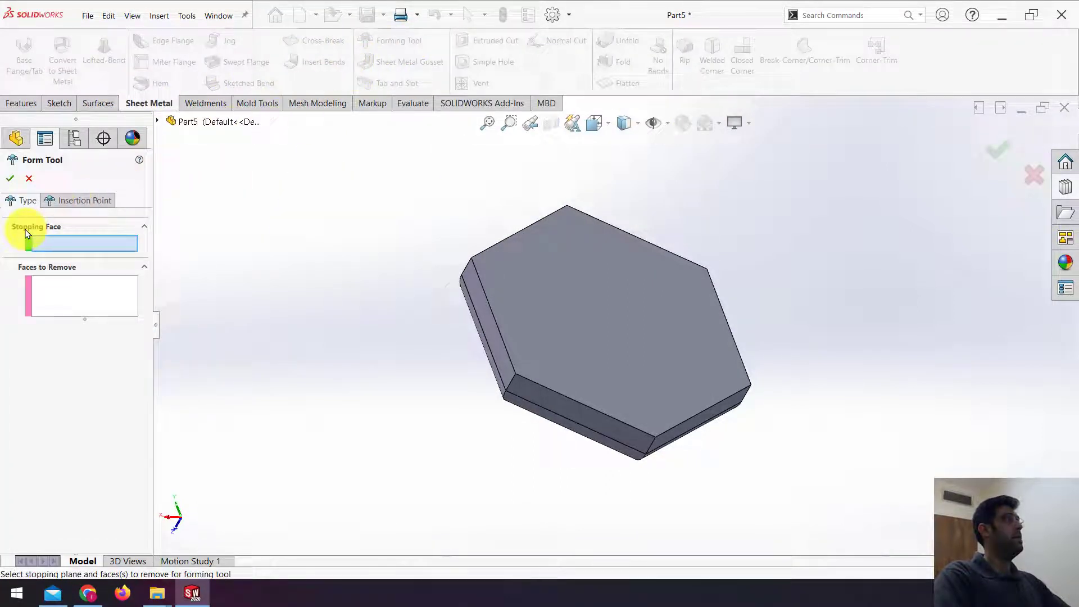
{"action": "left_click", "coordinate": [590, 302]}
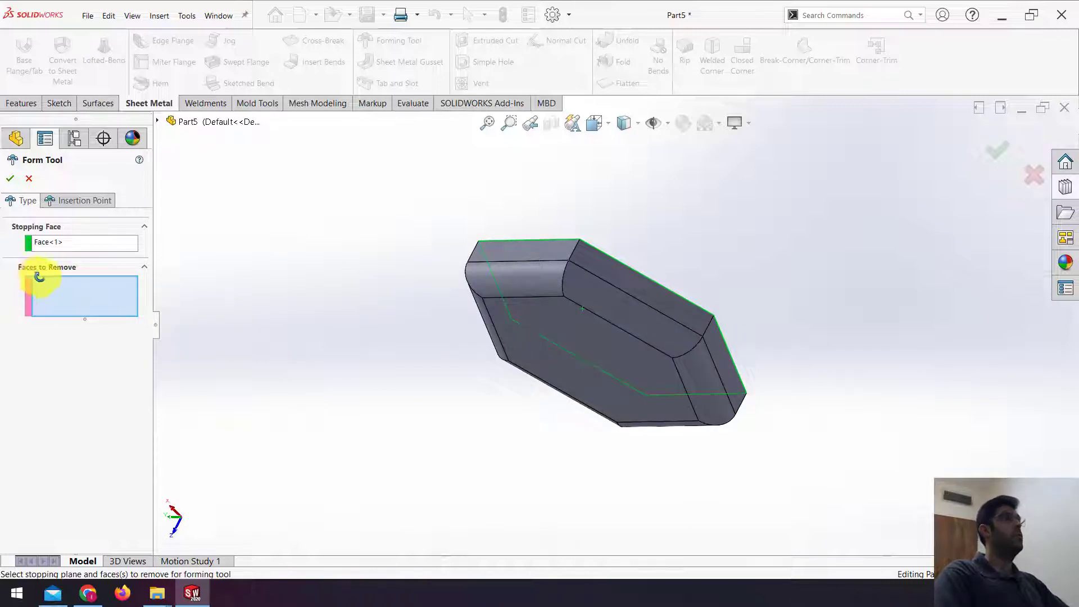
{"action": "left_click", "coordinate": [642, 267]}
{"action": "left_click", "coordinate": [604, 321]}
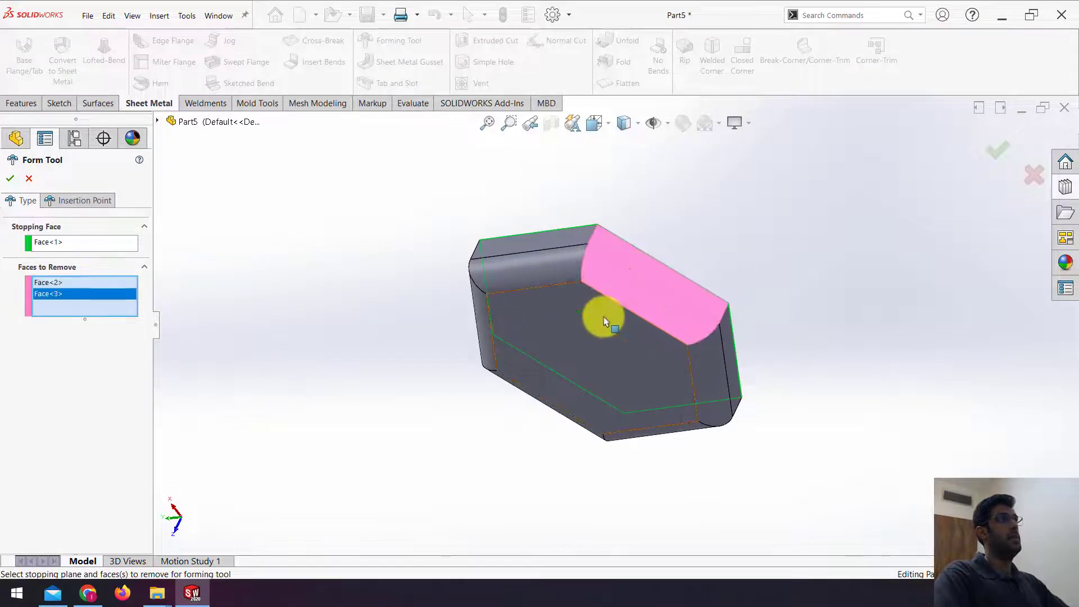
{"action": "middle_click_drag", "start_coordinate": [602, 325], "coordinate": [600, 331]}
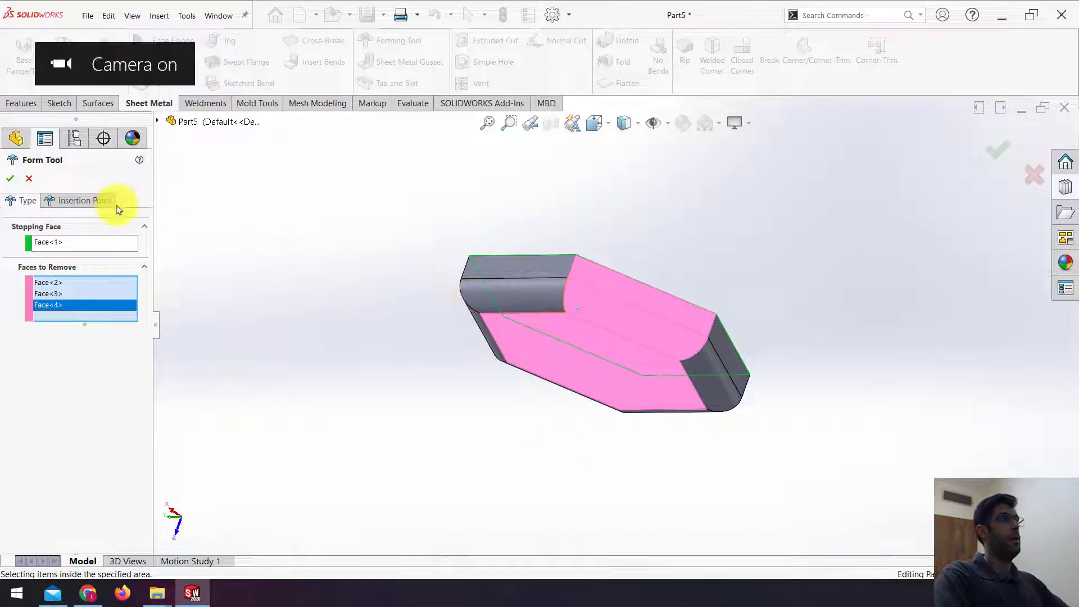
{"action": "left_click", "coordinate": [12, 179]}
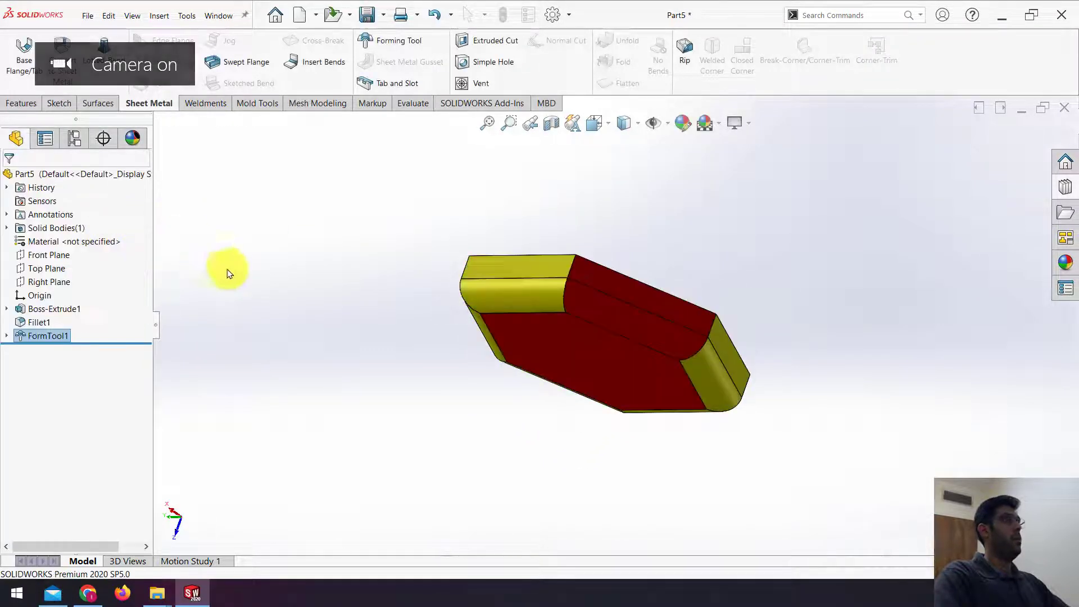
{"action": "middle_click_drag", "start_coordinate": [285, 289], "coordinate": [198, 176]}
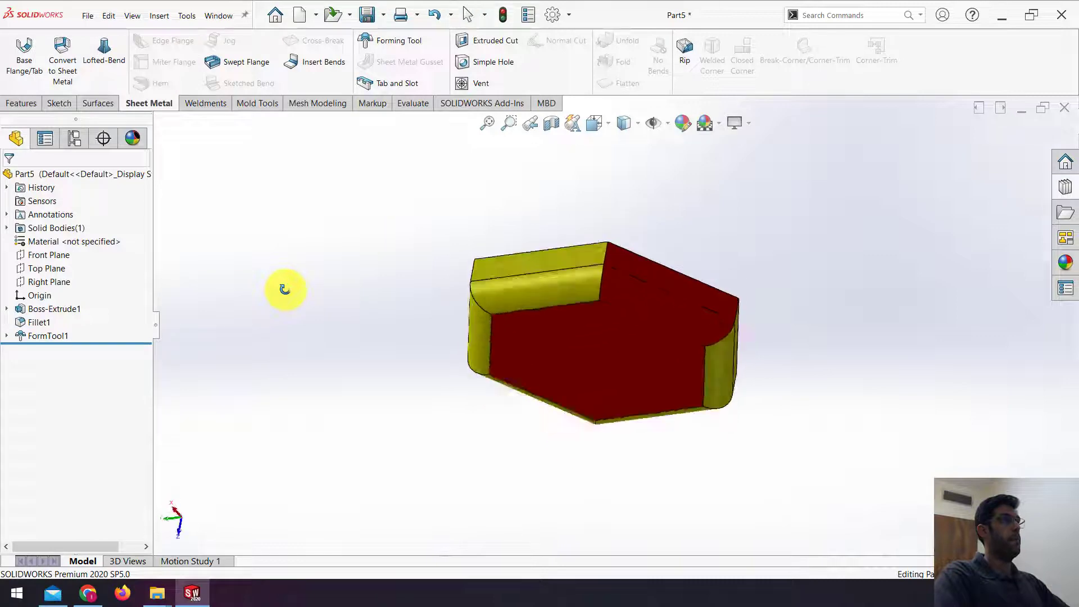
{"action": "left_click", "coordinate": [87, 15]}
Set the Save As file type to Form Tool (*.sldftp)
{"action": "left_click", "coordinate": [132, 167]}
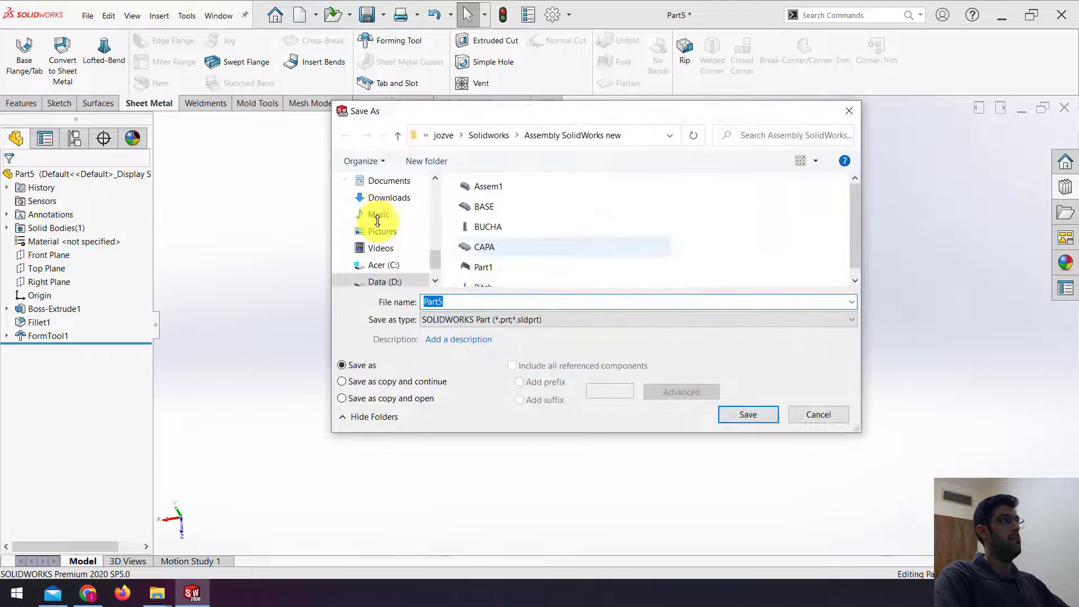
{"action": "left_click", "coordinate": [435, 326]}
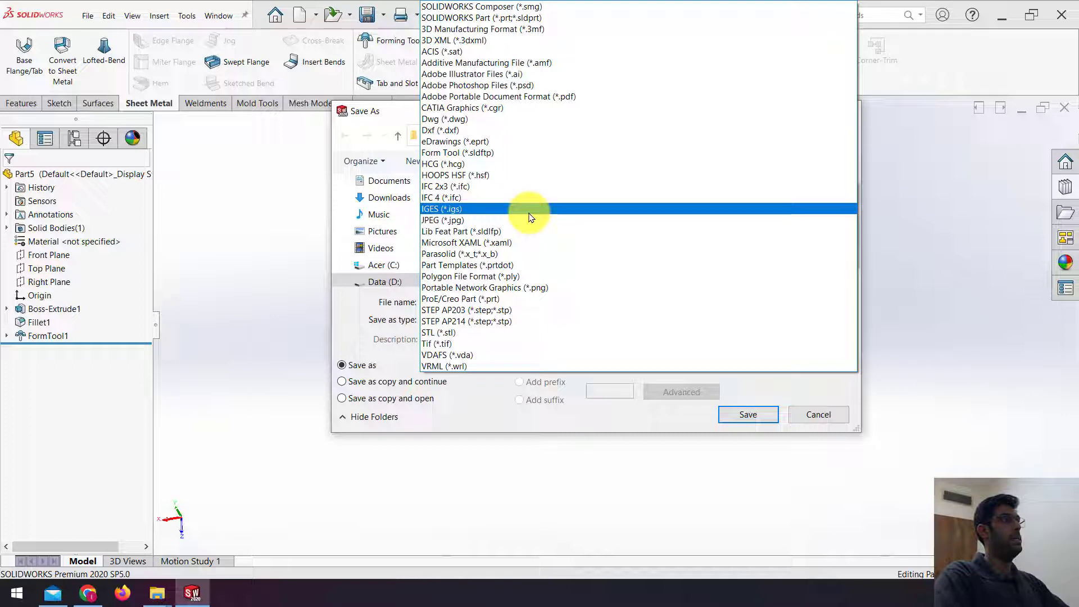
{"action": "key", "text": "Down"}
{"action": "key", "text": "Down"}
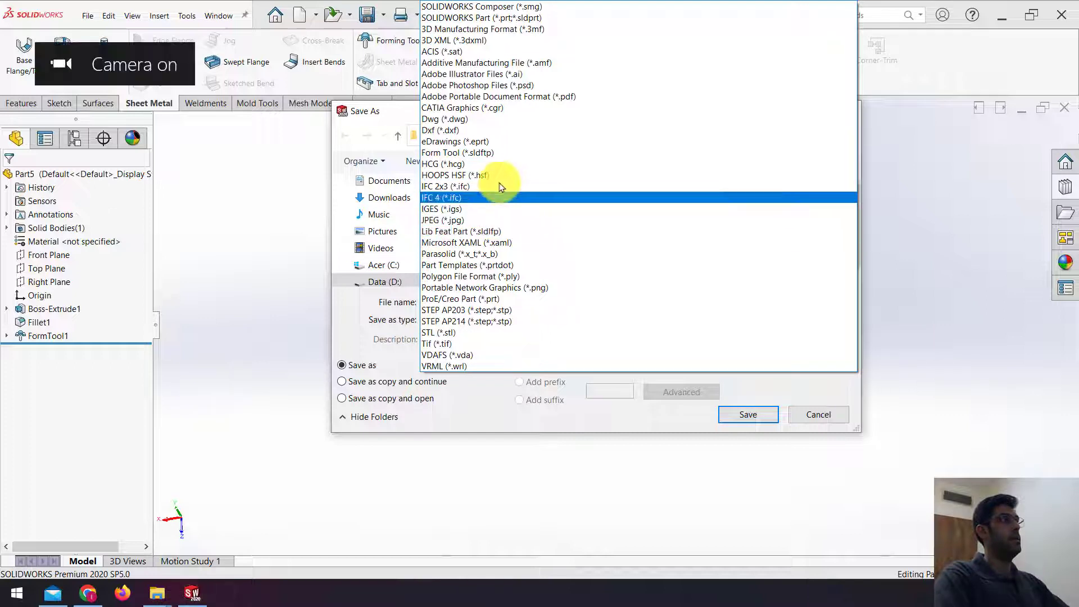
{"action": "left_click", "coordinate": [471, 153]}
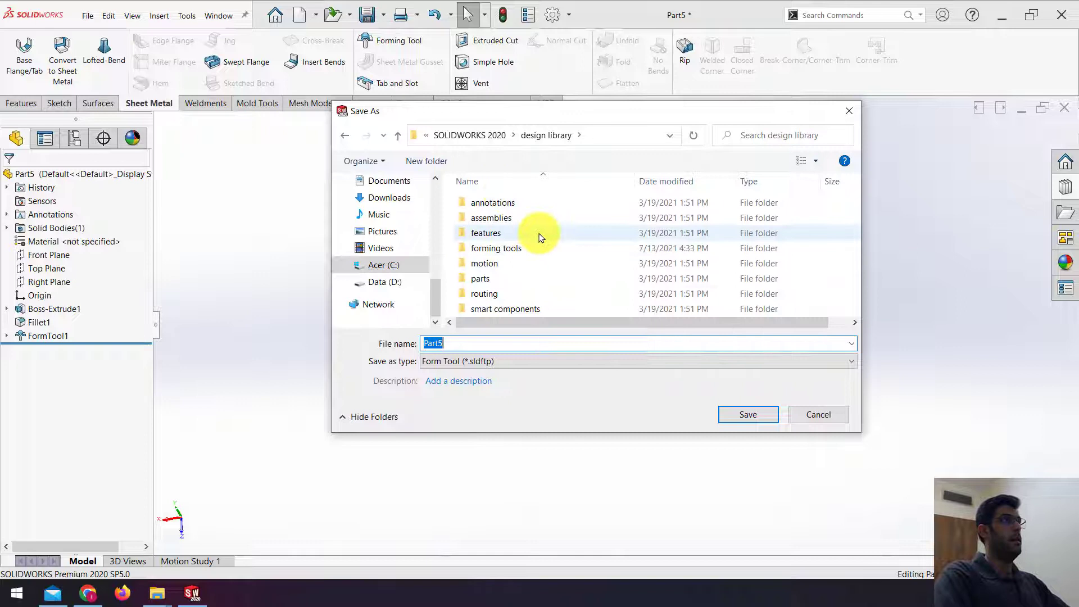
Create a 'form' folder under forming tools and save Part5 into it
{"action": "double_click", "coordinate": [506, 248]}
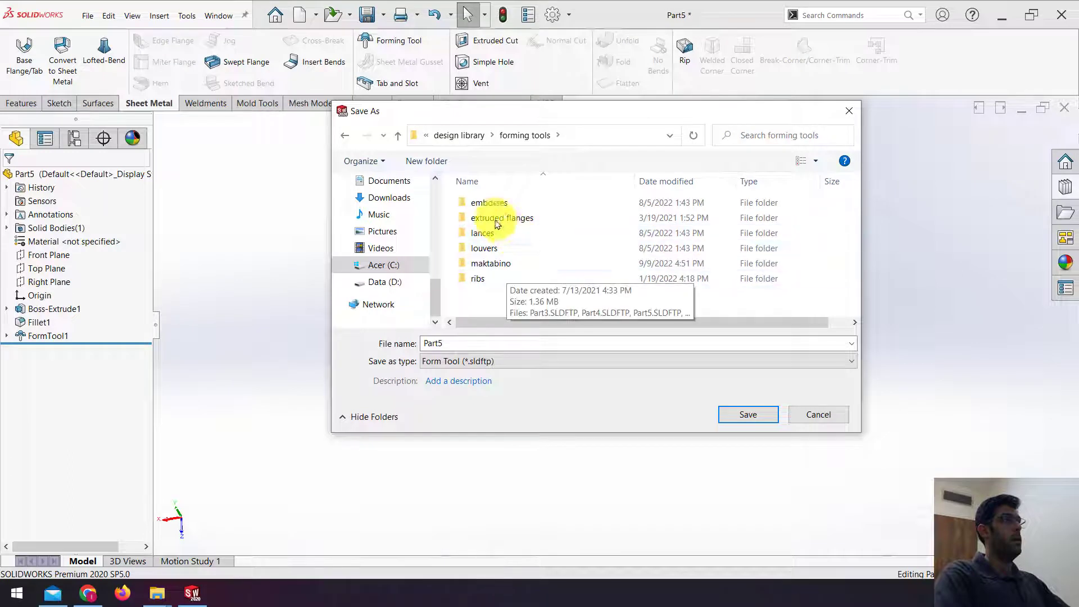
{"action": "left_click", "coordinate": [426, 161]}
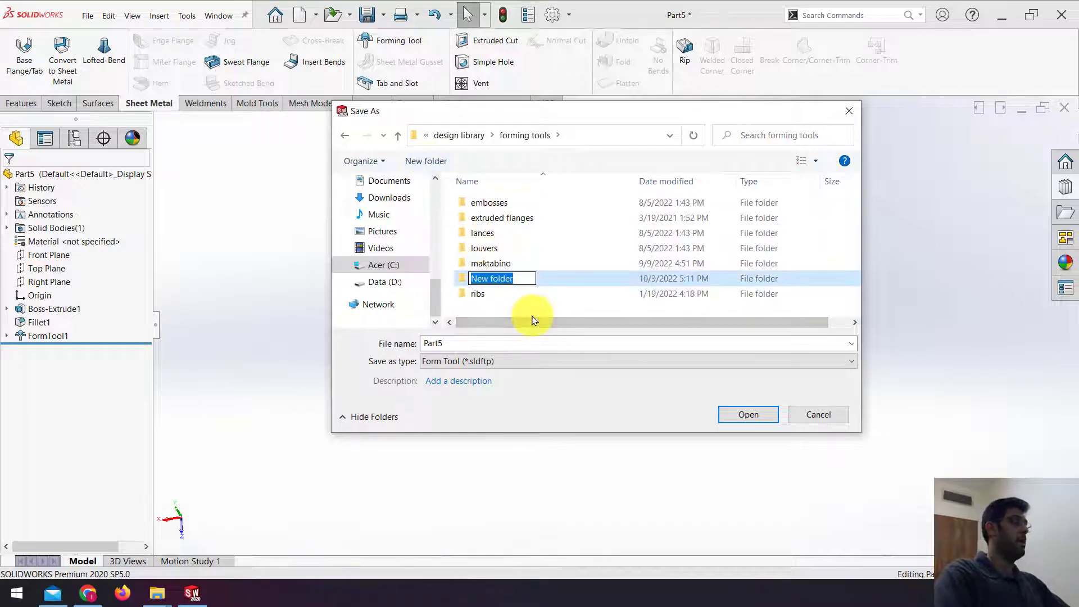
{"action": "type", "text": "form"}
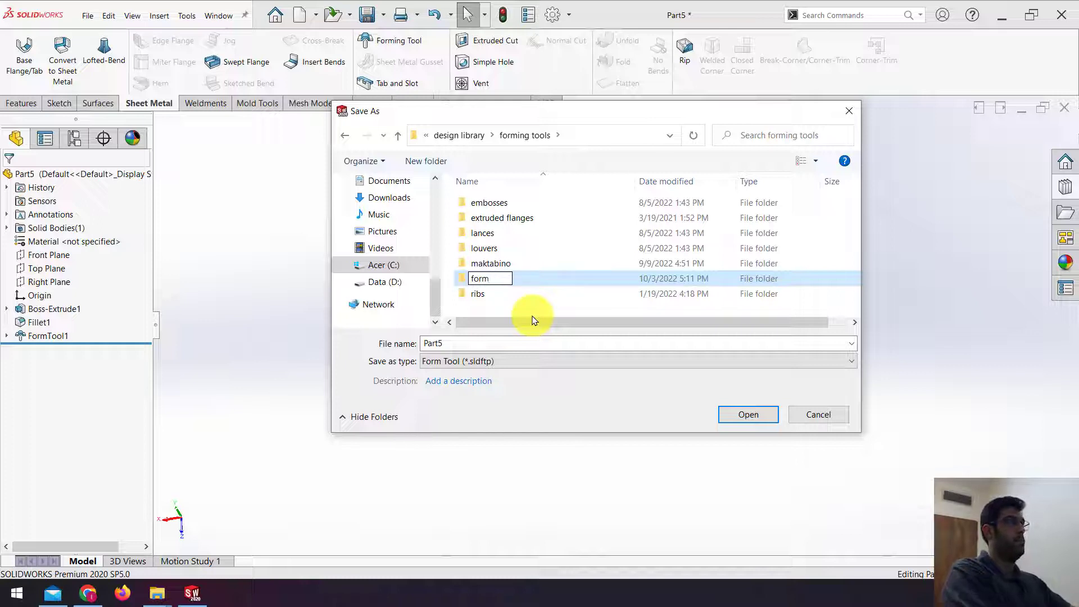
{"action": "key", "text": "Return"}
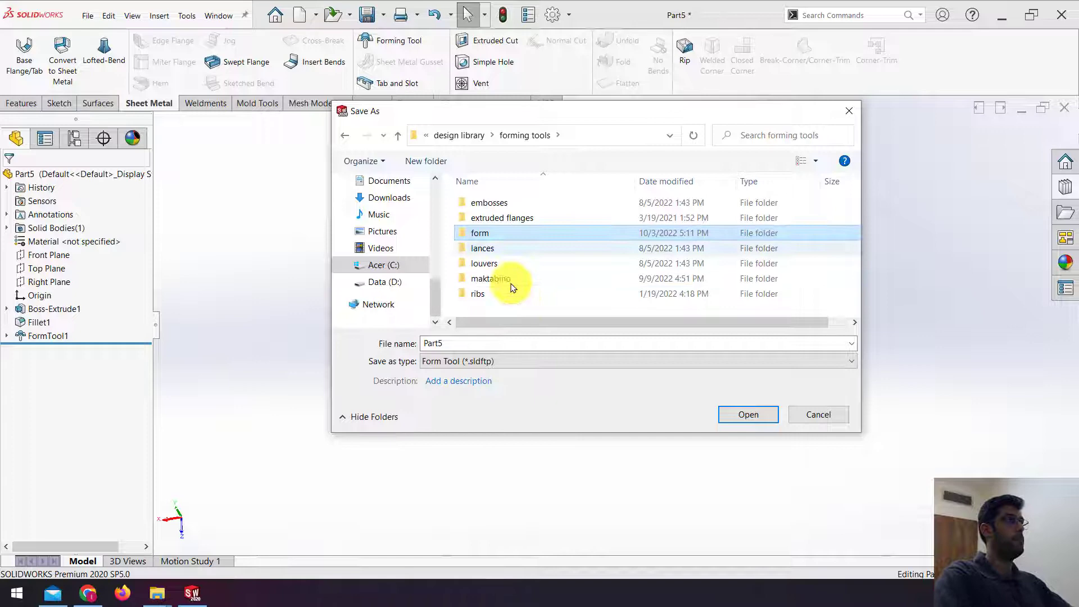
{"action": "double_click", "coordinate": [480, 235]}
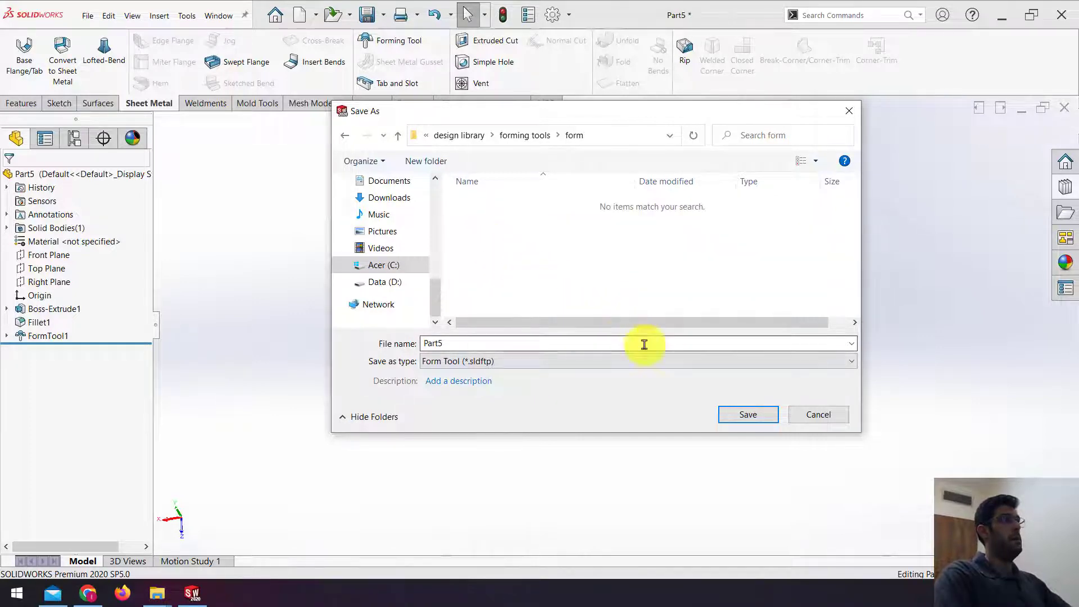
{"action": "left_click", "coordinate": [744, 414]}
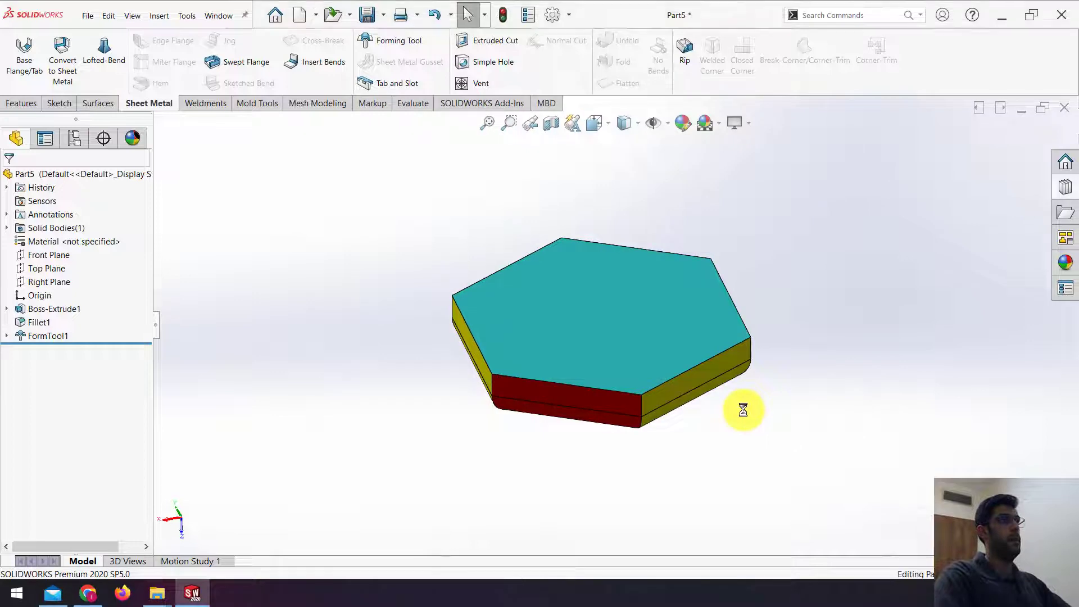
Start a new part and sketch a centre rectangle from the origin on Front Plane
{"action": "left_click", "coordinate": [88, 16]}
{"action": "left_click", "coordinate": [116, 48]}
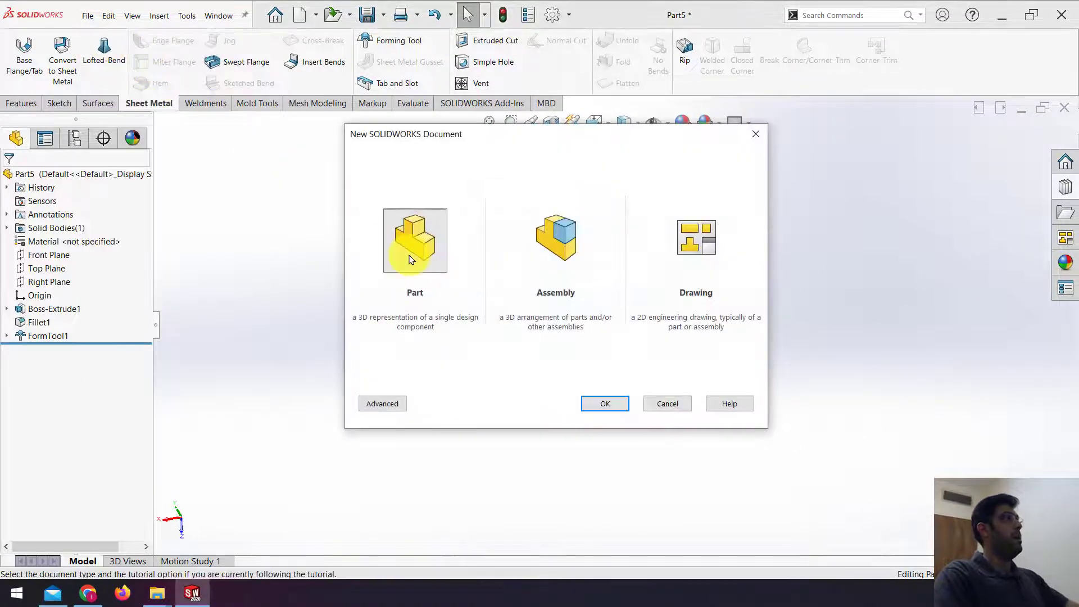
{"action": "double_click", "coordinate": [409, 259]}
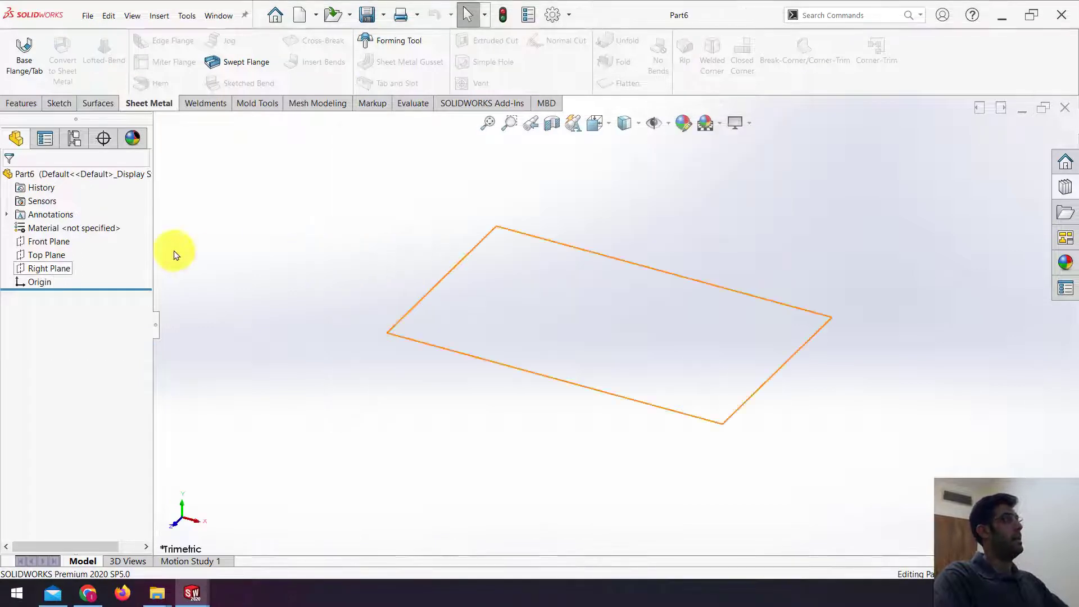
{"action": "left_click", "coordinate": [42, 242]}
{"action": "left_click", "coordinate": [42, 232]}
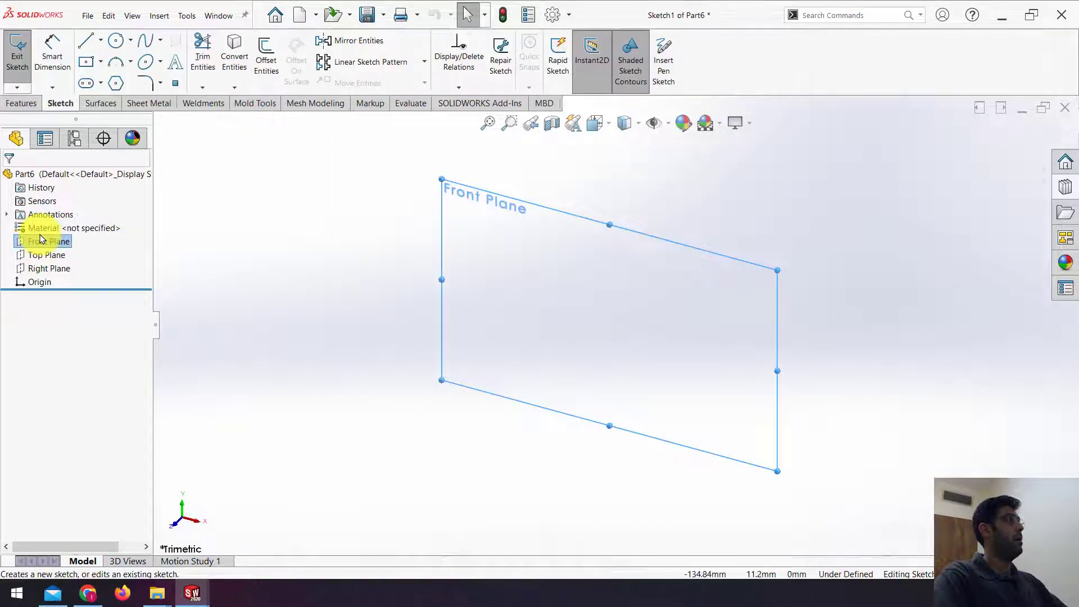
{"action": "left_click", "coordinate": [88, 64]}
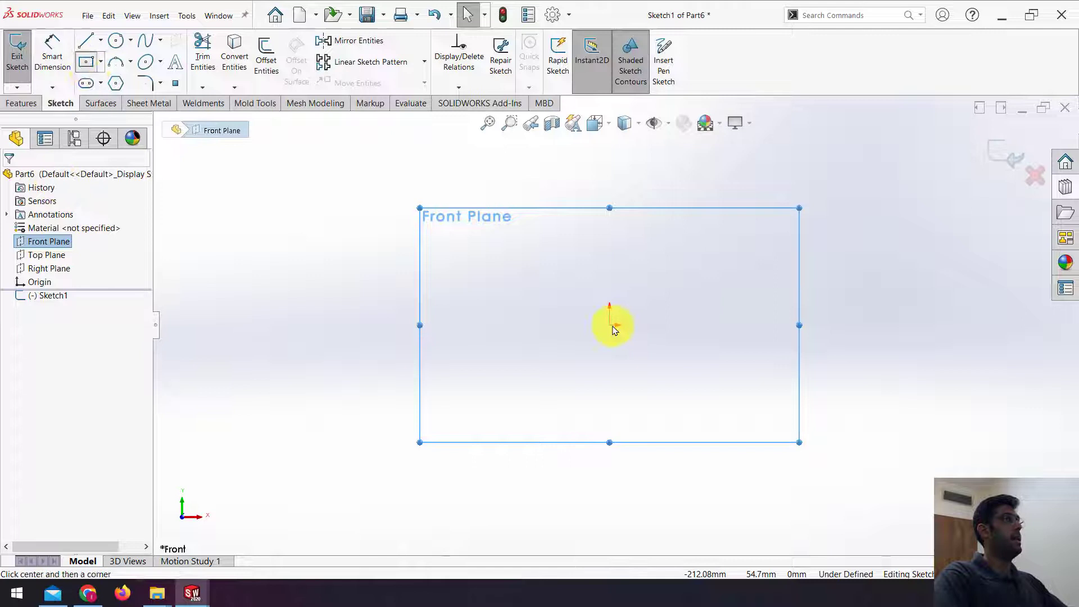
{"action": "left_click", "coordinate": [610, 324]}
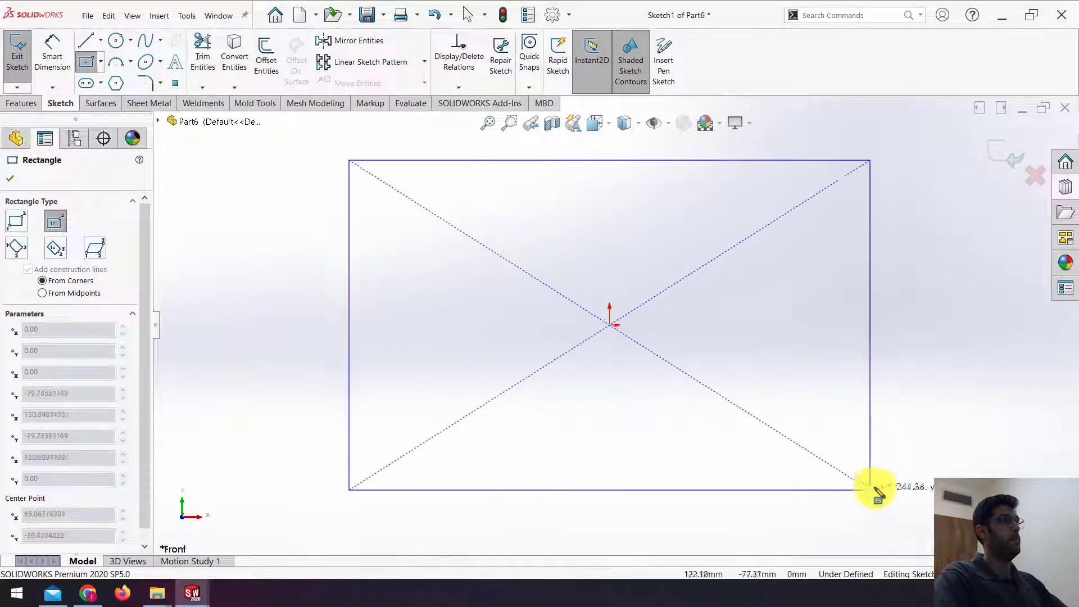
{"action": "left_click", "coordinate": [888, 496]}
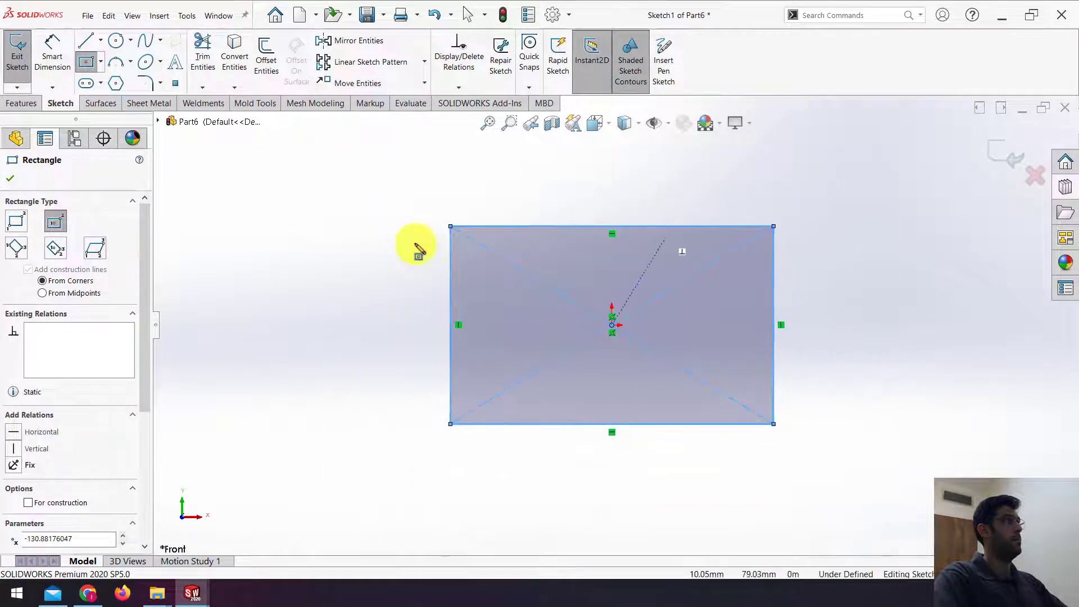
Dimension the rectangle 500 mm wide and 300 mm tall, then exit the sketch
{"action": "left_click", "coordinate": [51, 53]}
{"action": "left_click", "coordinate": [597, 226]}
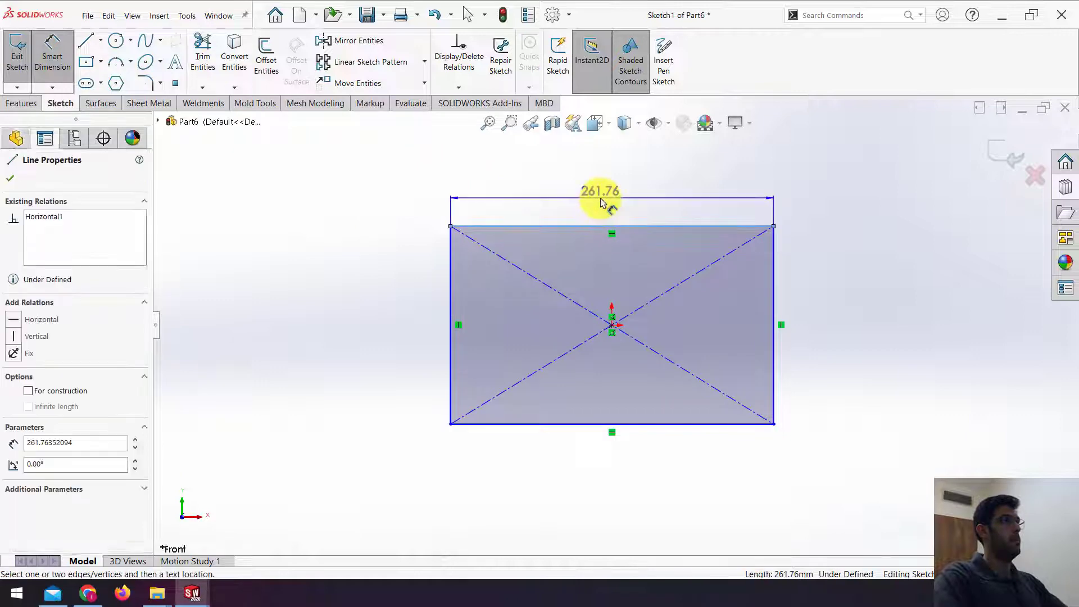
{"action": "left_click", "coordinate": [604, 203]}
{"action": "type", "text": "500"}
{"action": "key", "text": "Return"}
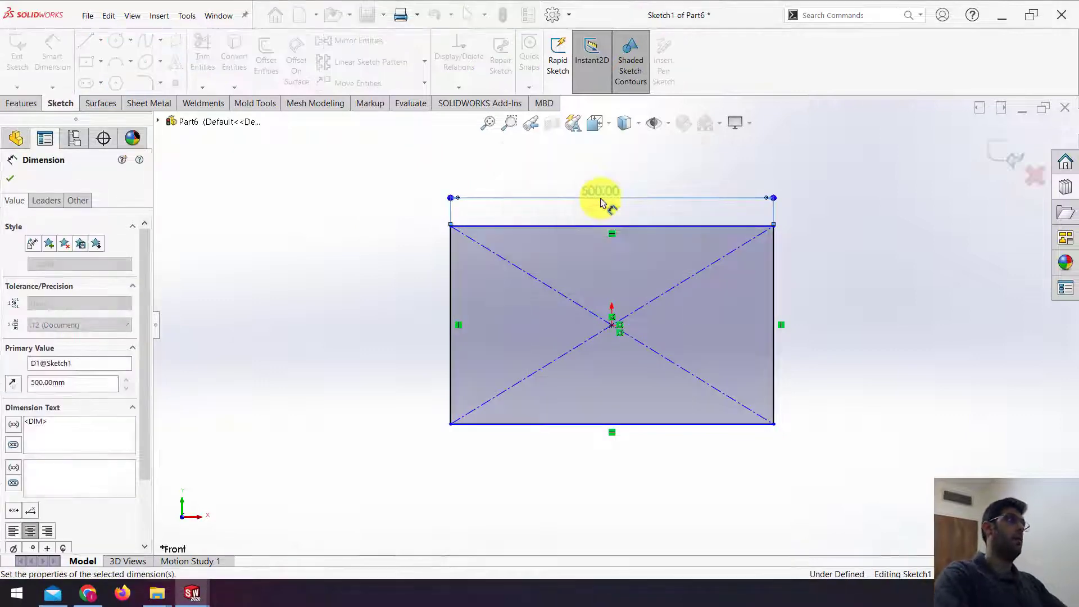
{"action": "left_click", "coordinate": [451, 274]}
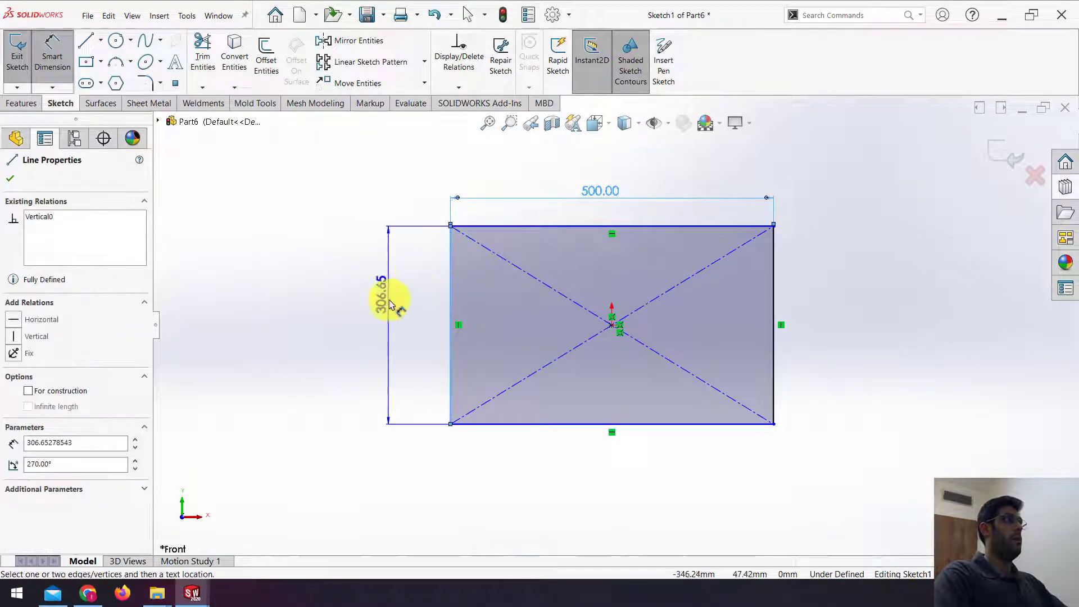
{"action": "left_click", "coordinate": [391, 303]}
{"action": "type", "text": "300"}
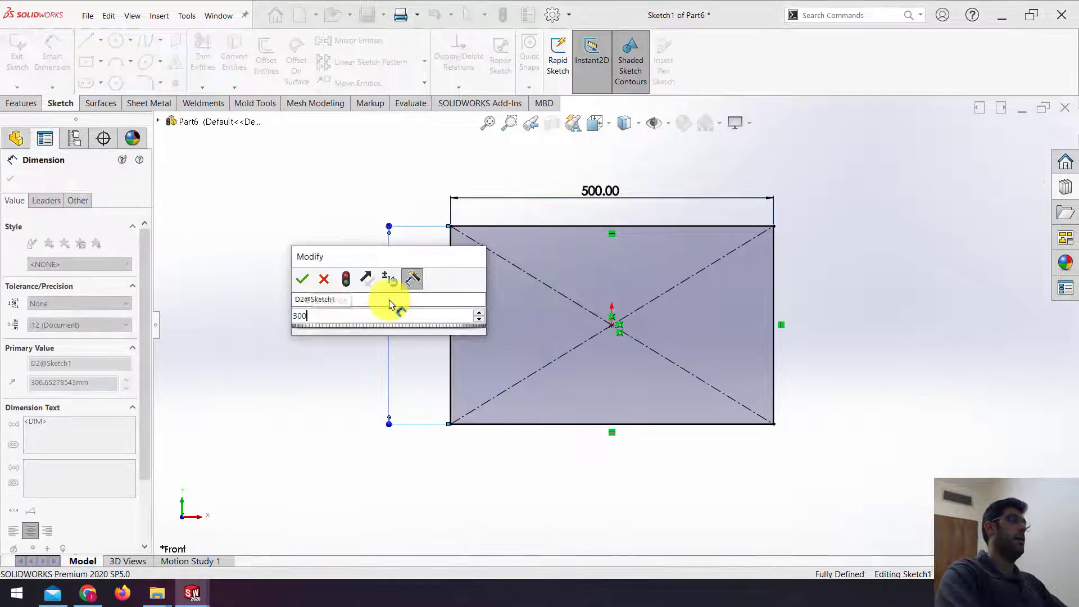
{"action": "key", "text": "Return"}
{"action": "left_click", "coordinate": [999, 160]}
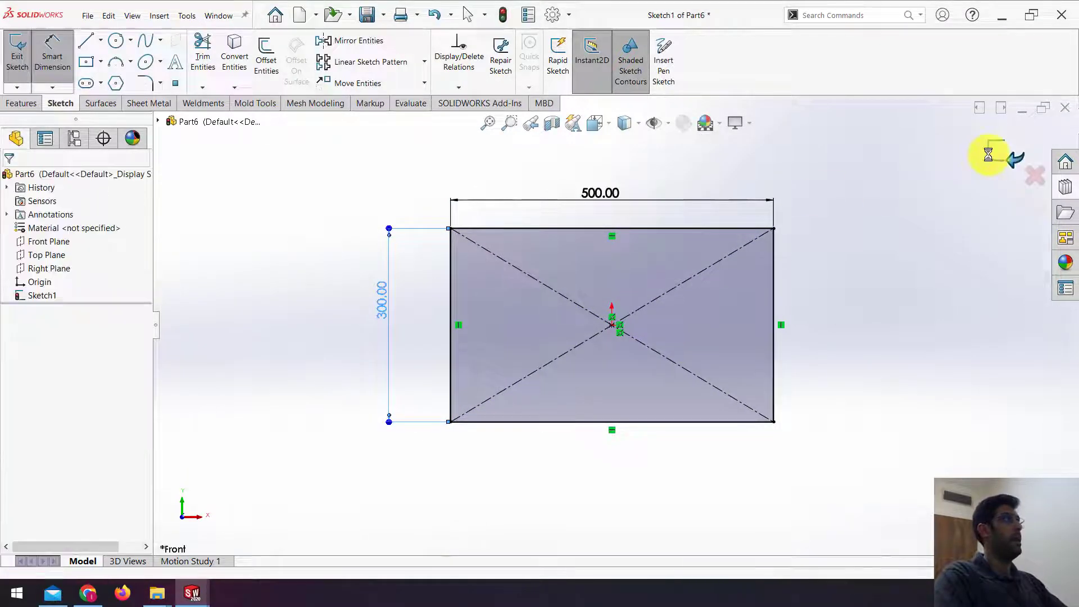
{"action": "left_click", "coordinate": [149, 103]}
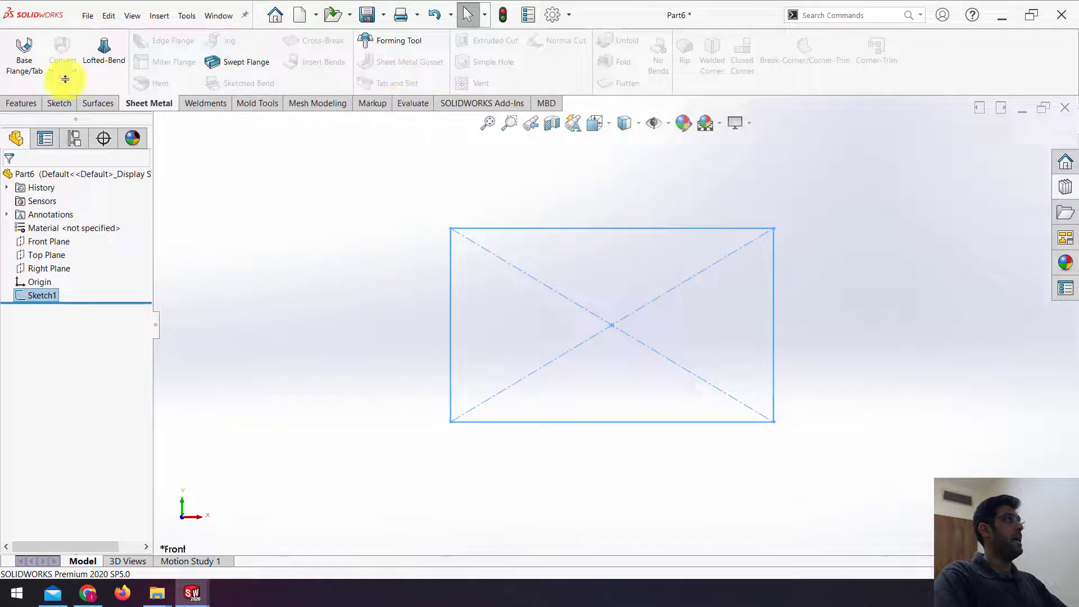
Turn the rectangle into Base-Flange1 with default parameters and orbit the plate
{"action": "left_click", "coordinate": [31, 81]}
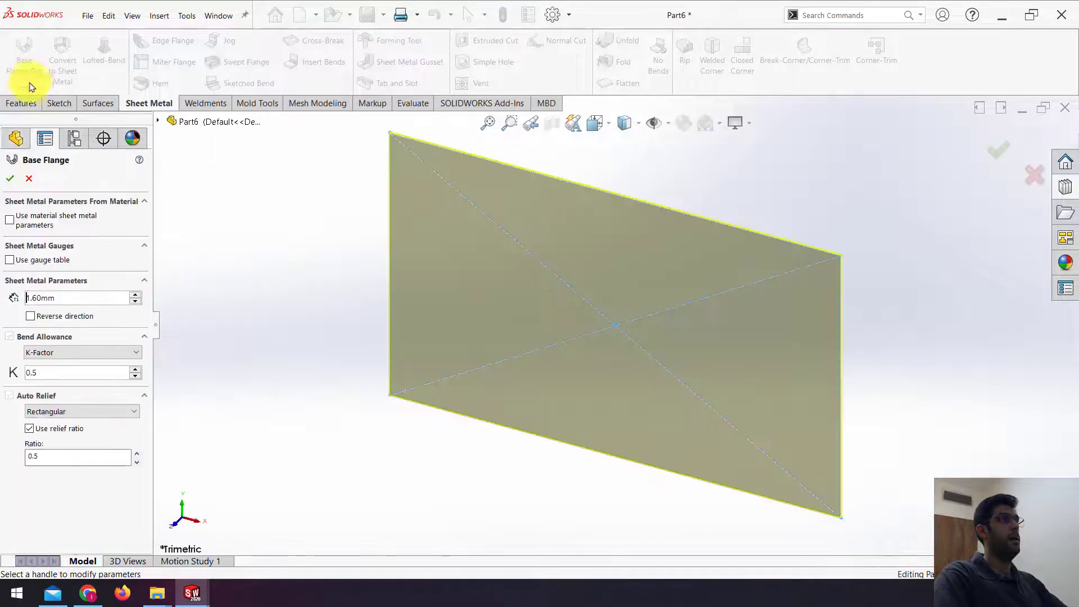
{"action": "left_click", "coordinate": [11, 178]}
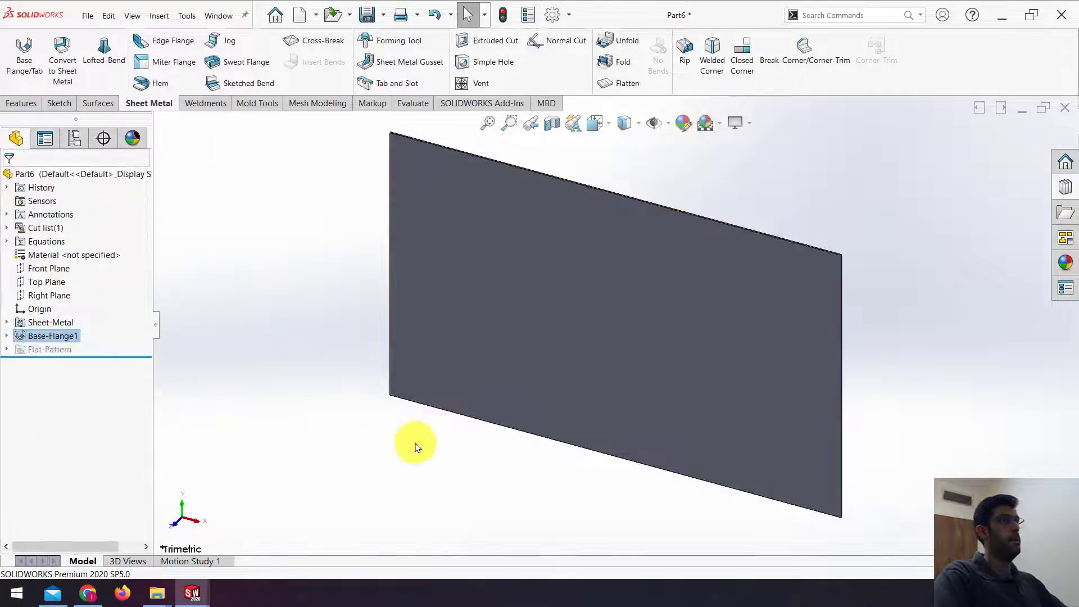
{"action": "middle_click_drag", "start_coordinate": [414, 443], "coordinate": [824, 293]}
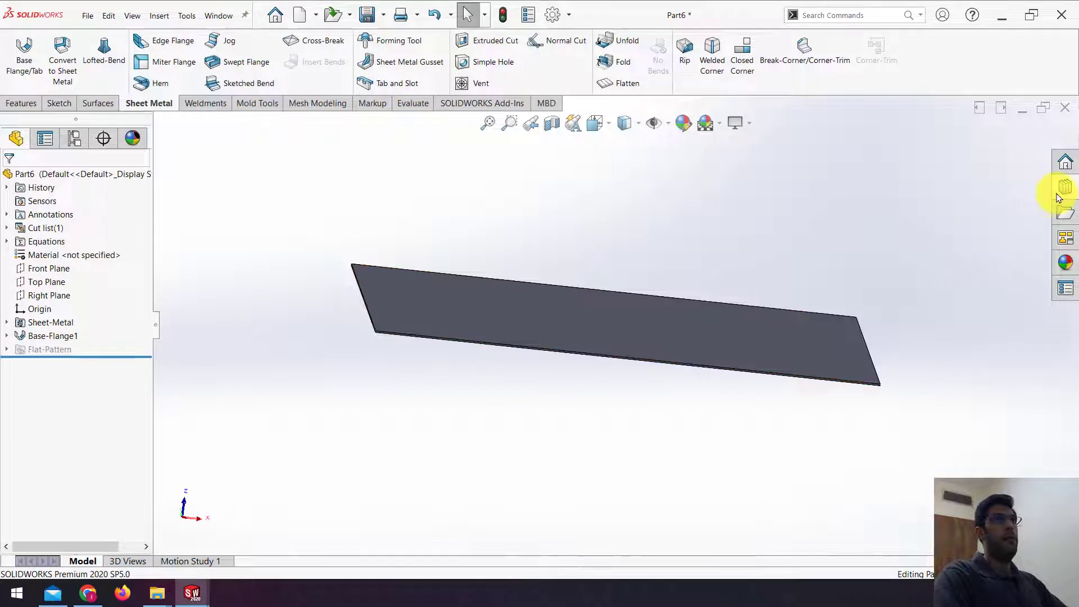
Drag the Part5 form tool from Design Library forming tools > form onto the plate
{"action": "left_click", "coordinate": [1064, 187]}
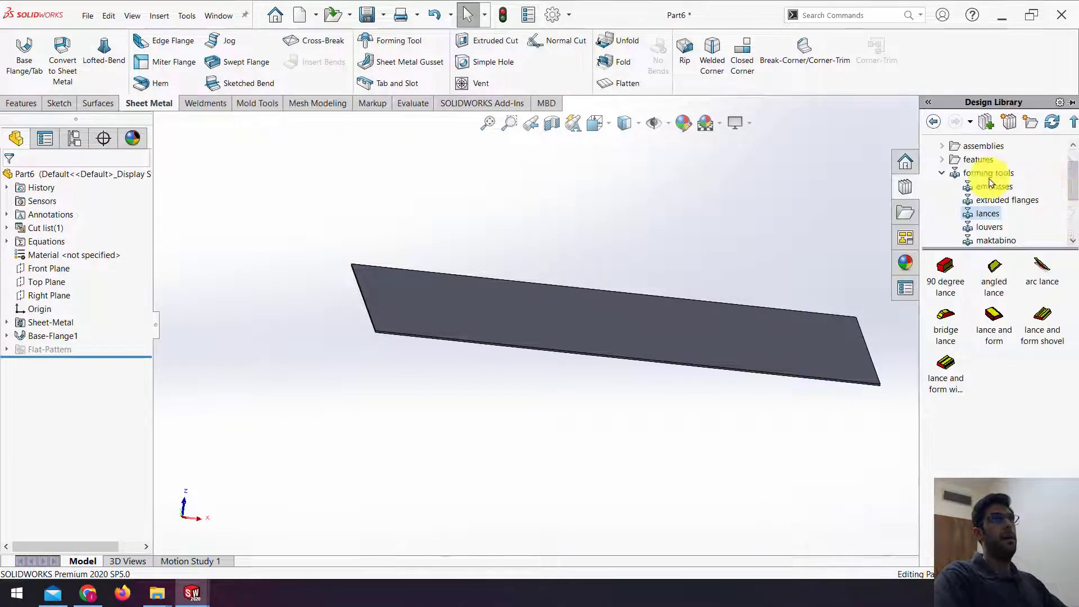
{"action": "left_click", "coordinate": [942, 176]}
{"action": "type", "text": "form"}
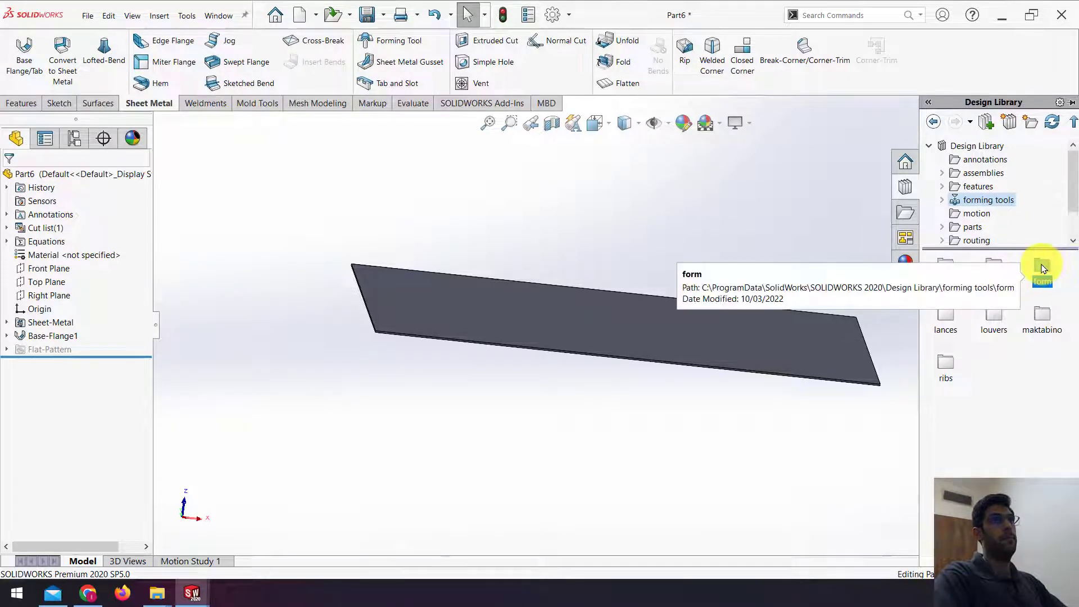
{"action": "left_click", "coordinate": [1051, 123]}
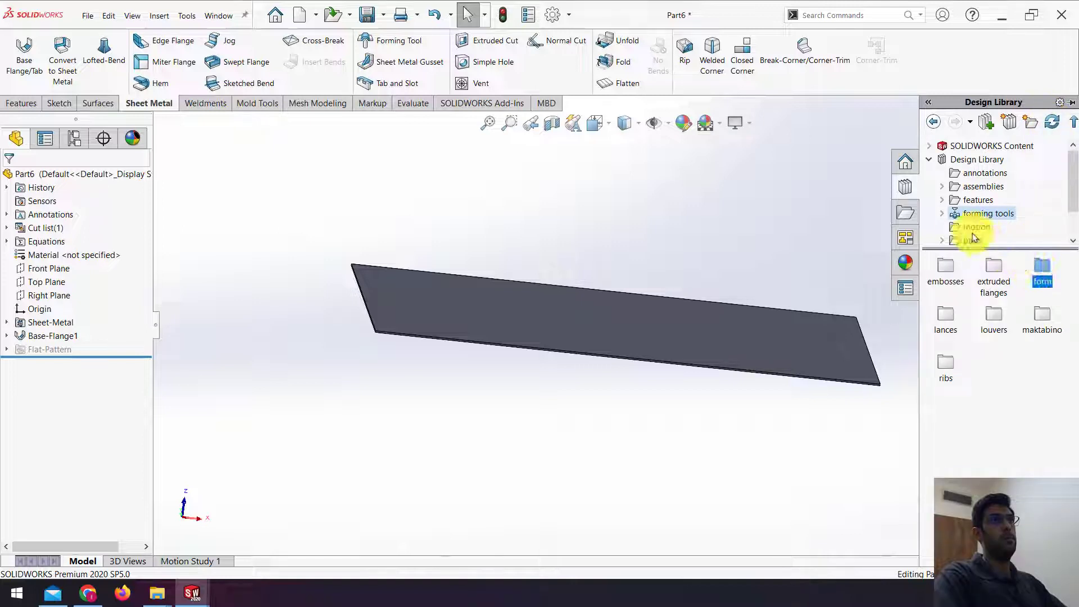
{"action": "left_click", "coordinate": [943, 214]}
{"action": "scroll", "coordinate": [987, 225], "scroll_direction": "down", "scroll_amount": 2}
{"action": "scroll", "coordinate": [996, 228], "scroll_direction": "up", "scroll_amount": 2}
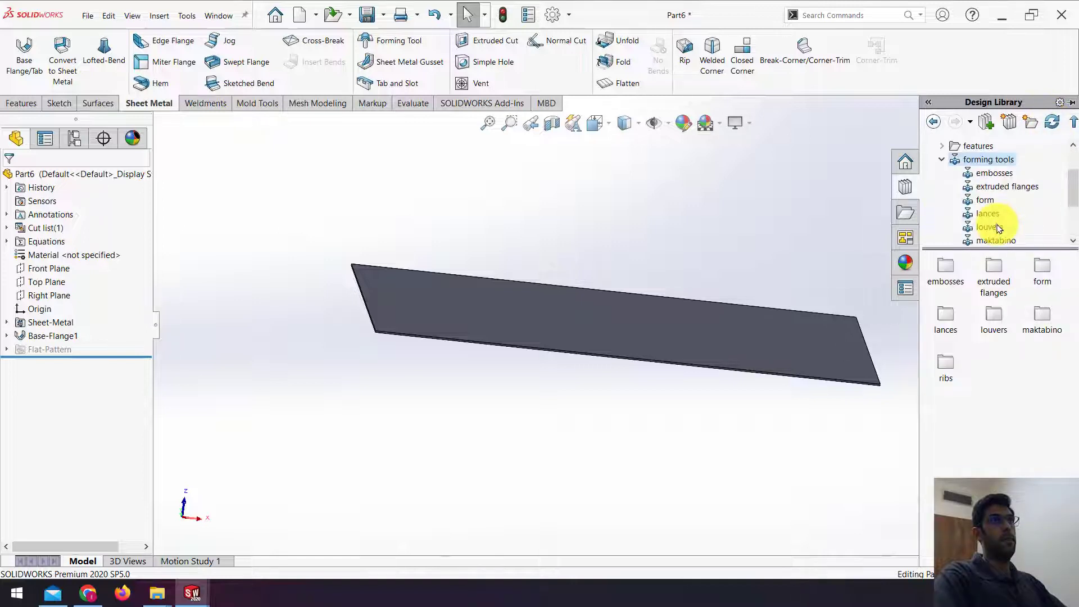
{"action": "left_click", "coordinate": [984, 202]}
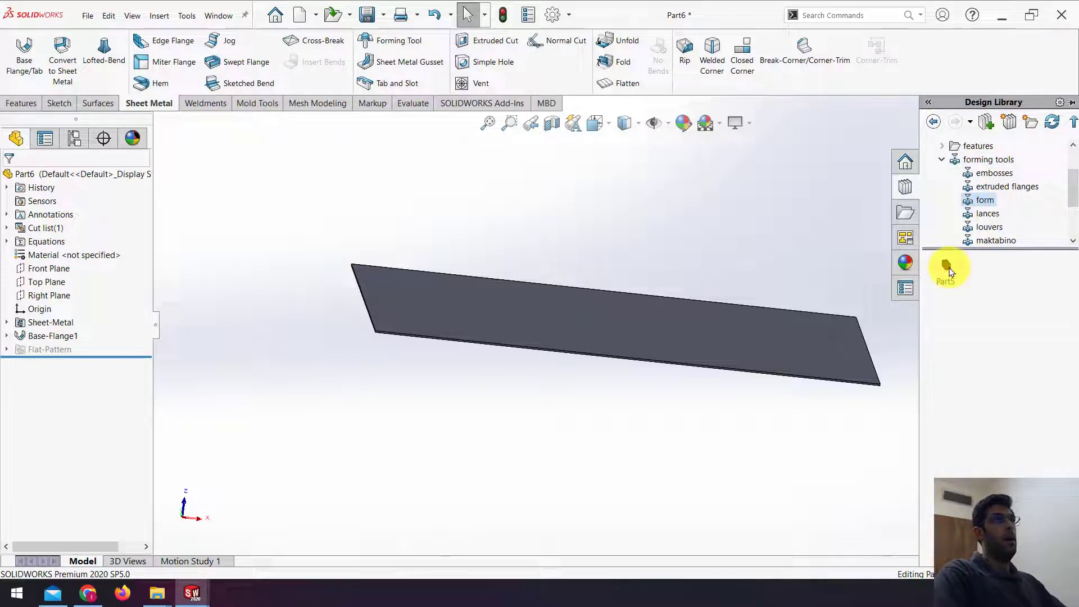
{"action": "left_click_drag", "start_coordinate": [949, 270], "coordinate": [707, 331]}
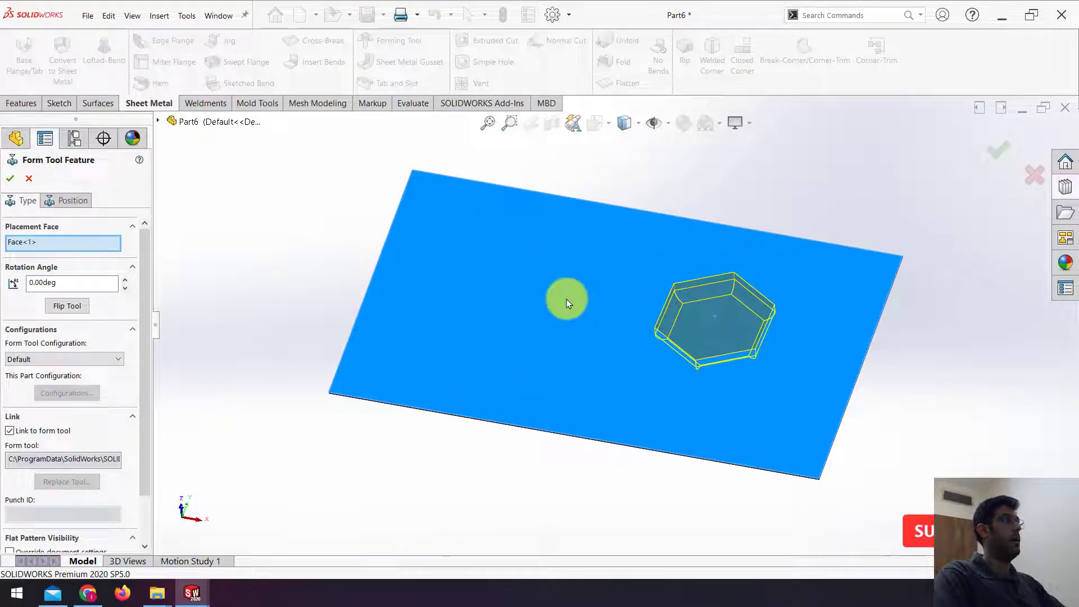
Dimension the form tool's centre 100 mm from the plate's top edge
{"action": "left_click", "coordinate": [68, 200]}
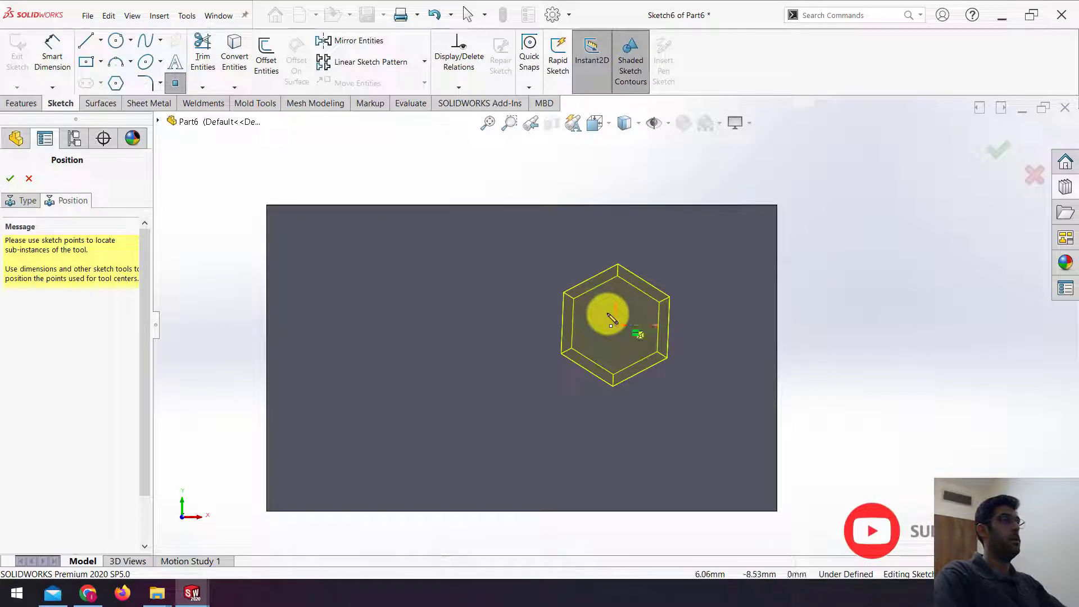
{"action": "left_click", "coordinate": [51, 52]}
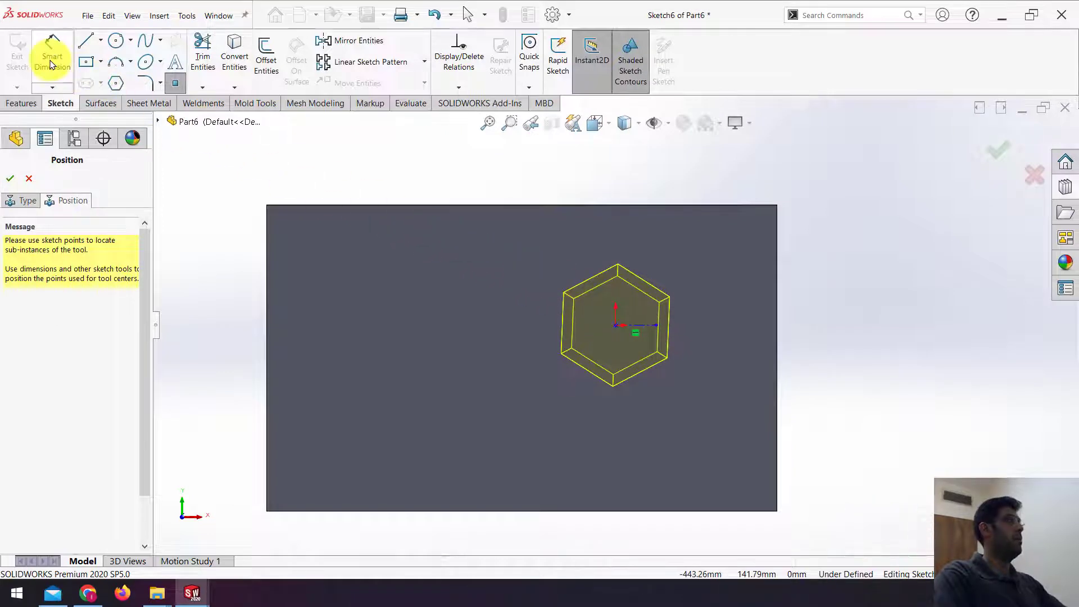
{"action": "left_click", "coordinate": [615, 325]}
{"action": "left_click", "coordinate": [636, 205]}
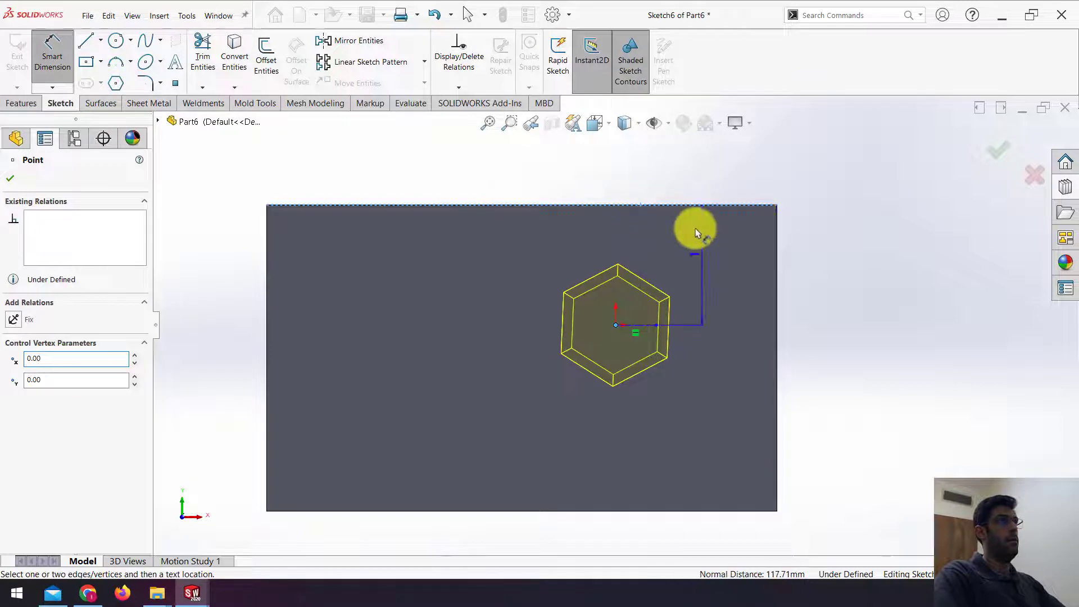
{"action": "left_click", "coordinate": [825, 283]}
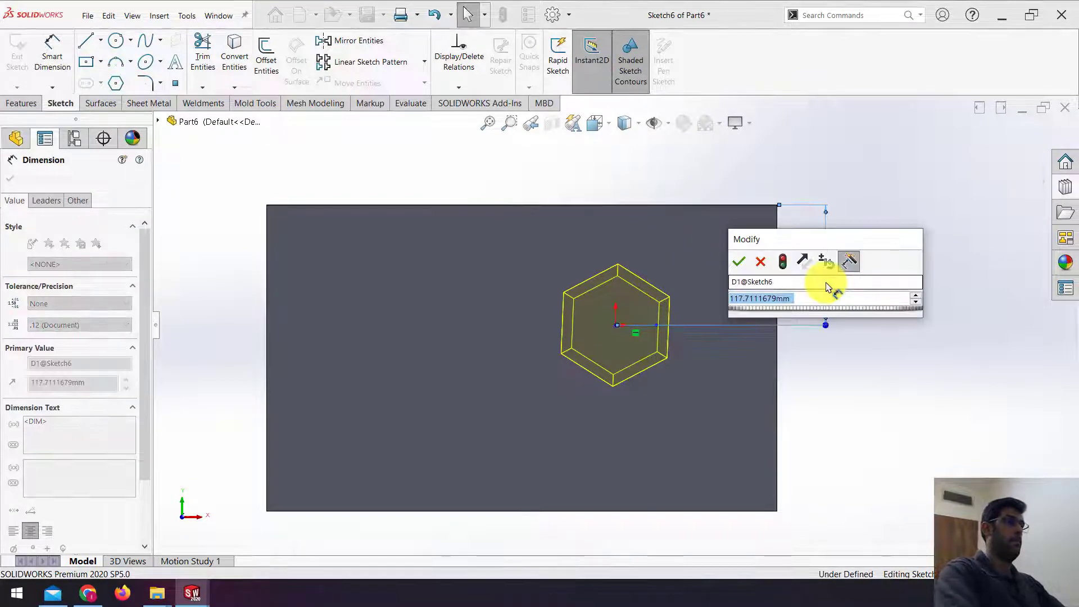
{"action": "type", "text": "100"}
{"action": "key", "text": "Return"}
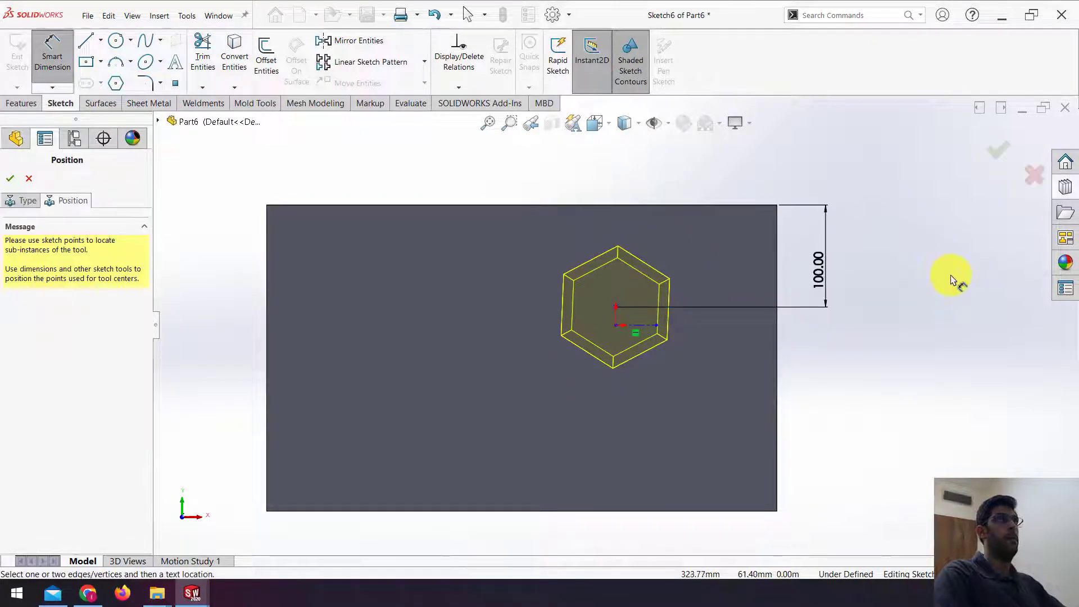
{"action": "left_click", "coordinate": [21, 203]}
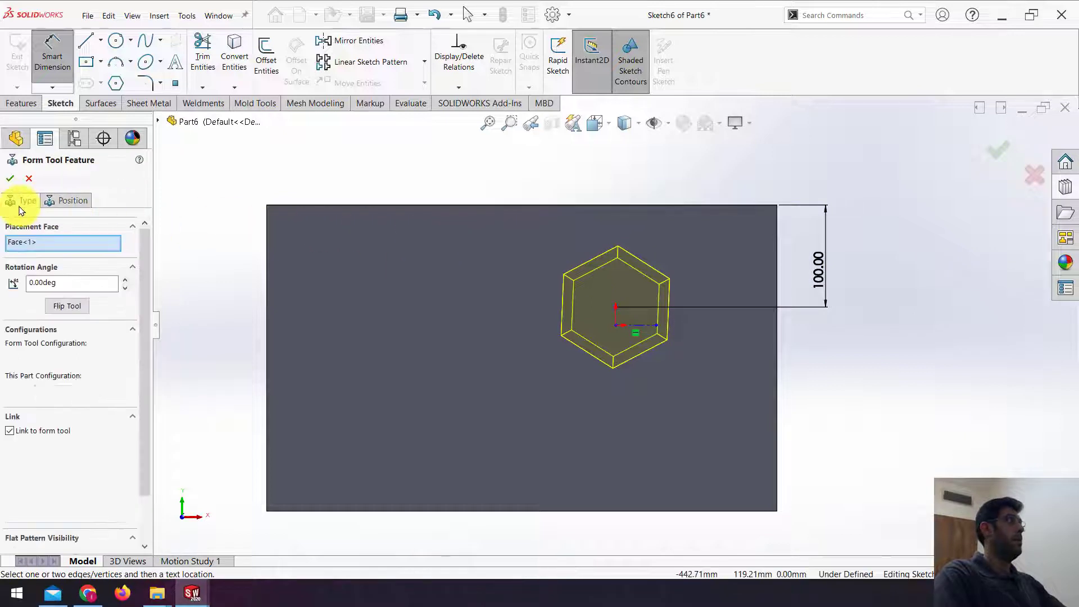
Flip the hexagonal form tool's forming direction to finish the Part51 form feature
{"action": "left_click", "coordinate": [72, 309]}
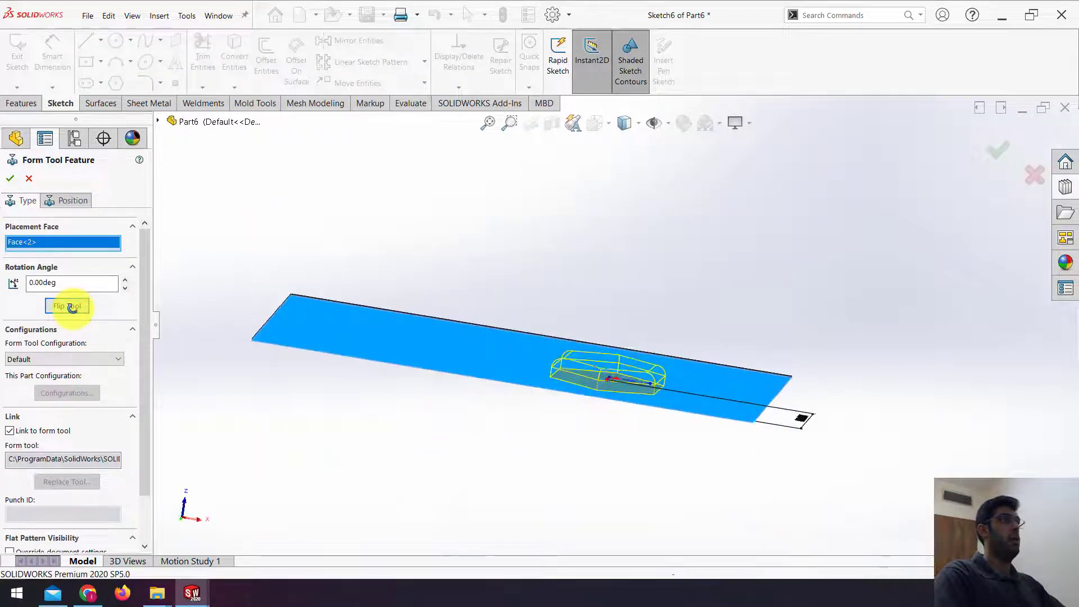
{"action": "left_click", "coordinate": [71, 308]}
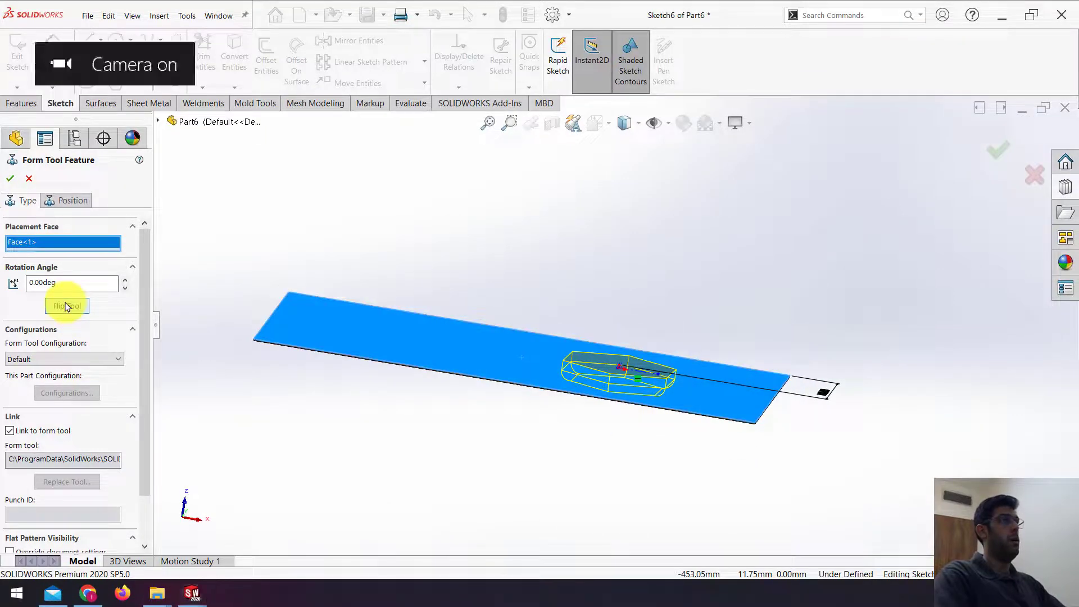
{"action": "scroll", "coordinate": [139, 363], "scroll_direction": "down", "scroll_amount": 3}
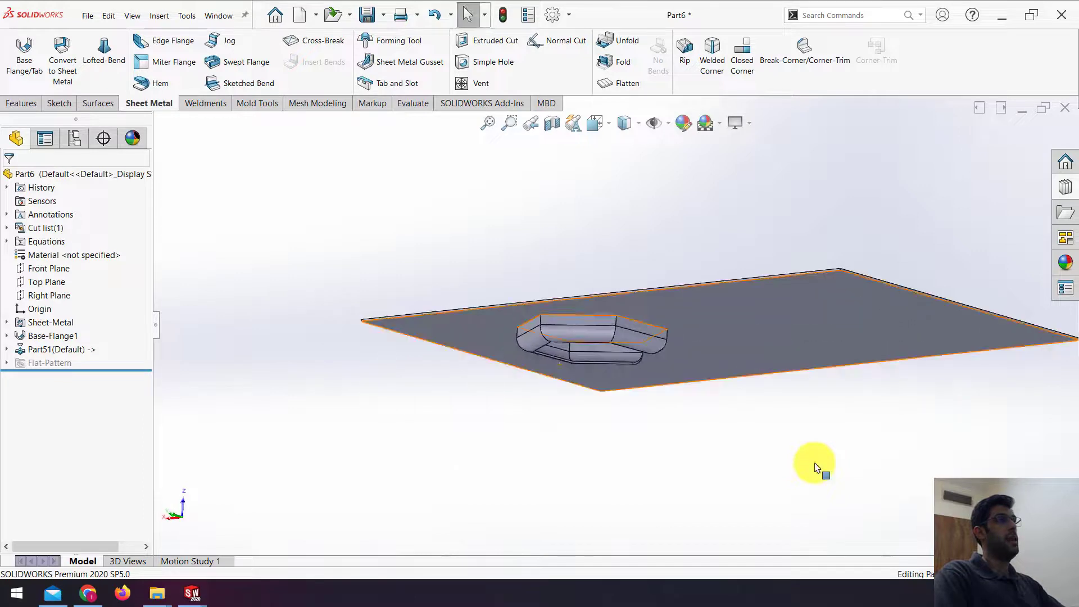
{"action": "middle_click_drag", "start_coordinate": [815, 468], "coordinate": [815, 468]}
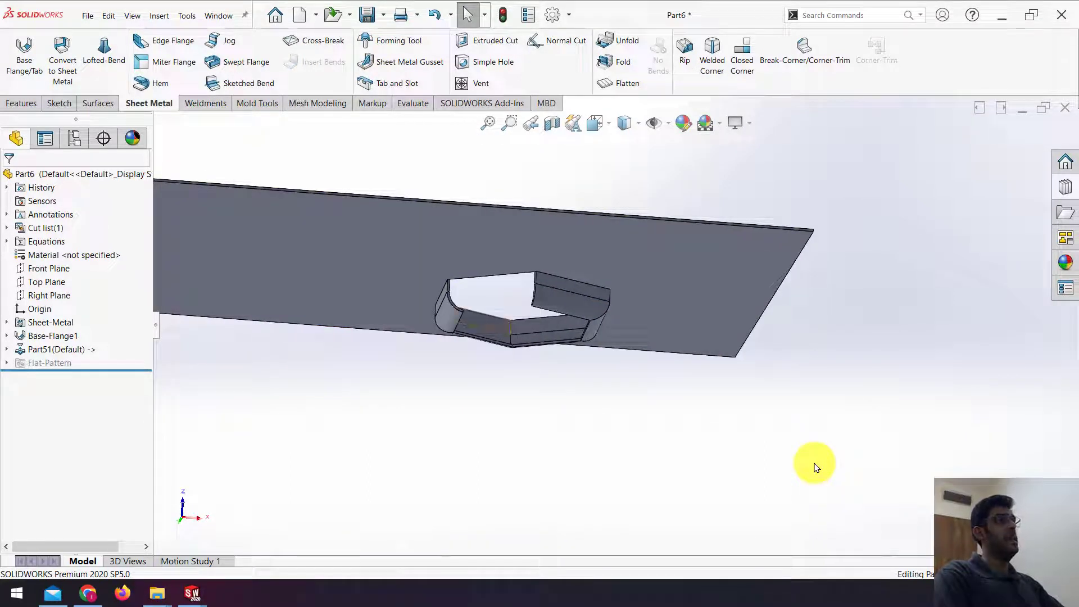
{"action": "middle_click_drag", "start_coordinate": [815, 468], "coordinate": [522, 321]}
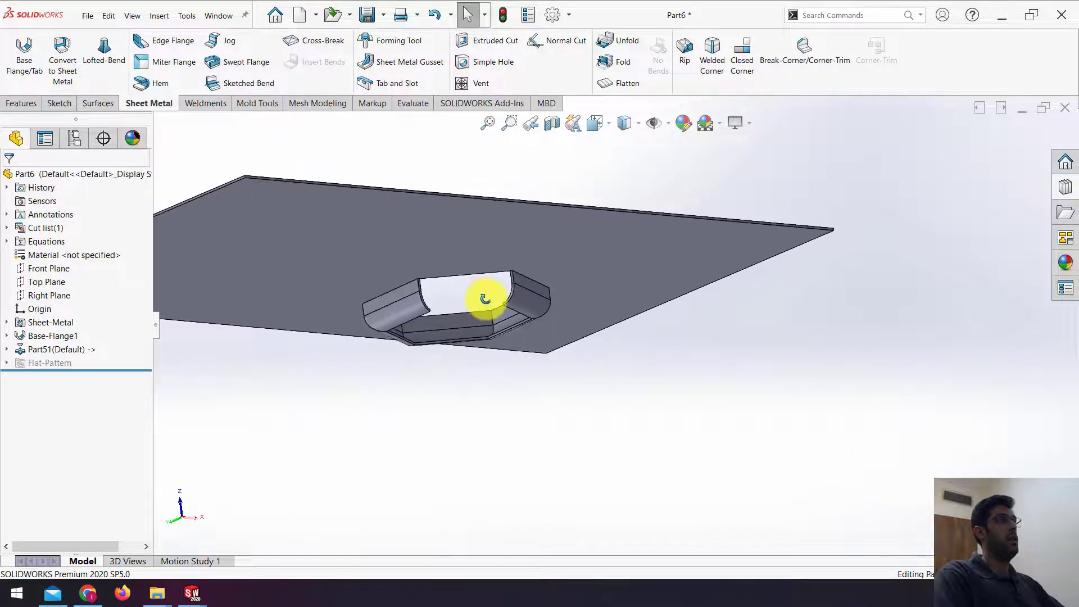
{"action": "key", "text": "Up"}
{"action": "key", "text": "Up"}
{"action": "key", "text": "Up"}
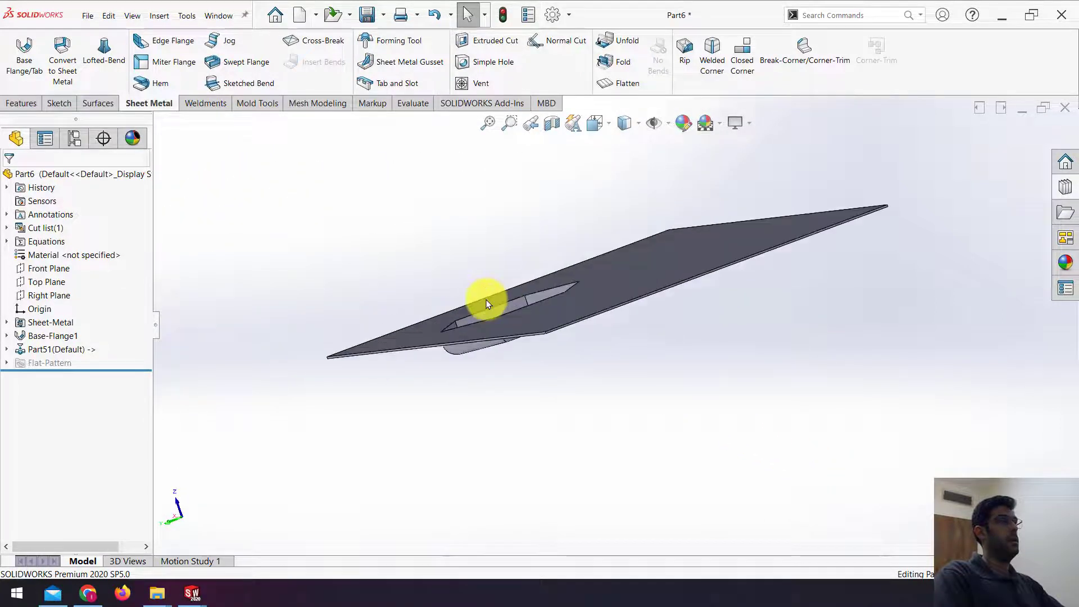
{"action": "key", "text": "Down"}
{"action": "key", "text": "Down"}
{"action": "key", "text": "Down"}
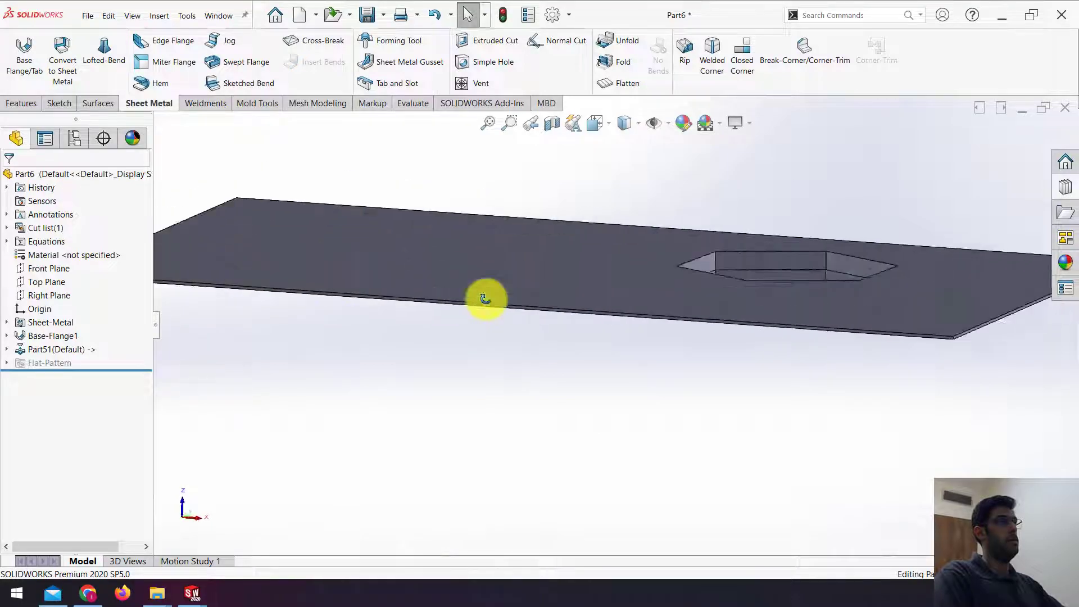